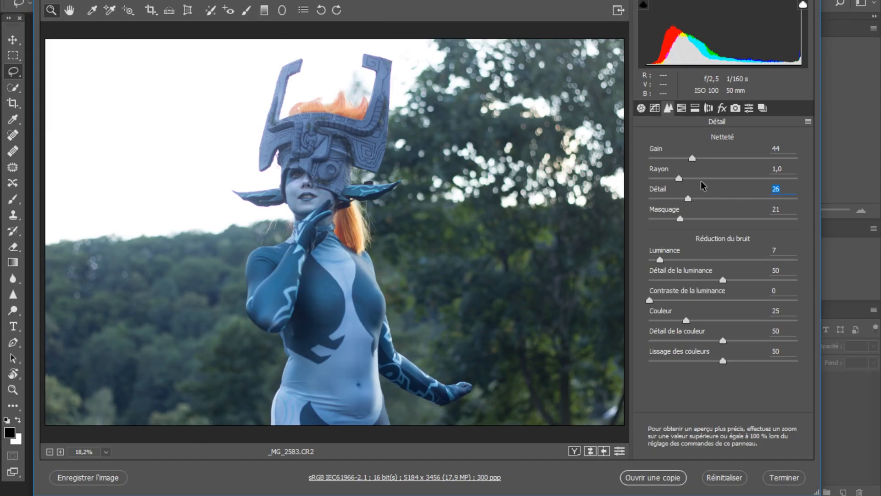
pyautogui.moveTo(680, 219); pyautogui.dragTo(688, 217)
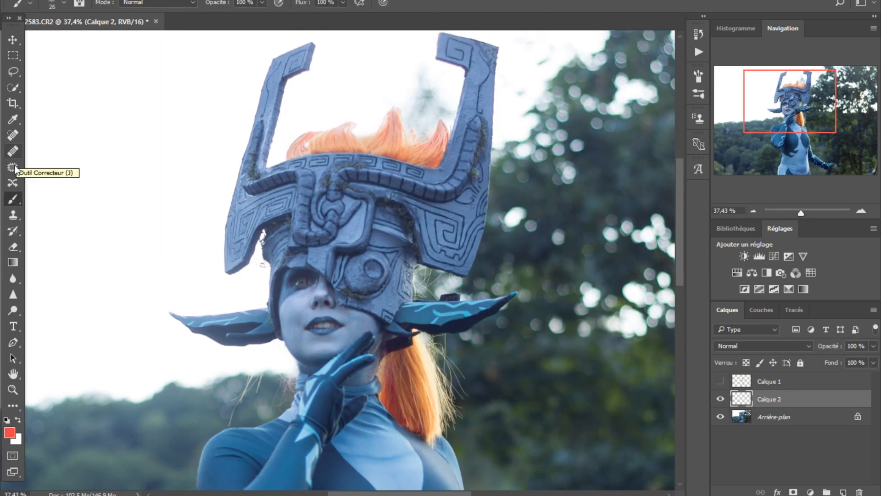
pyautogui.click(13, 214)
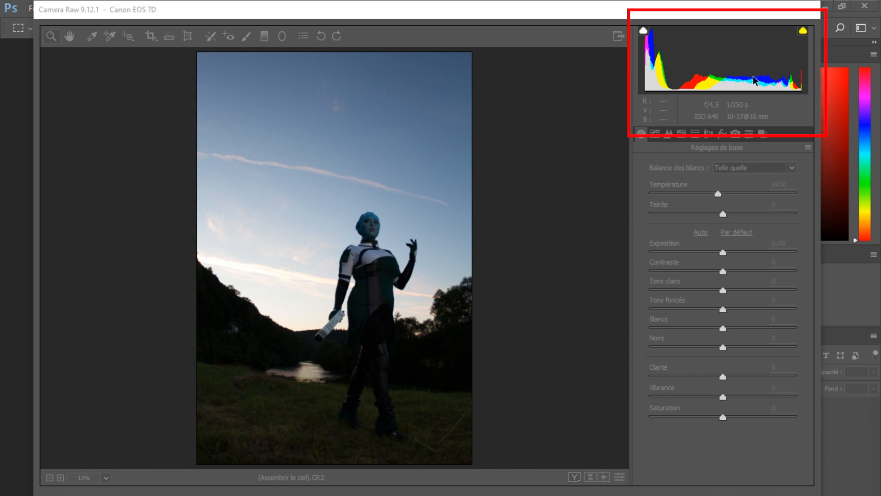
# Raise Exposition to +1,30 and check the blown-out areas of the sky with the highlight clipping warning
pyautogui.click(804, 32)
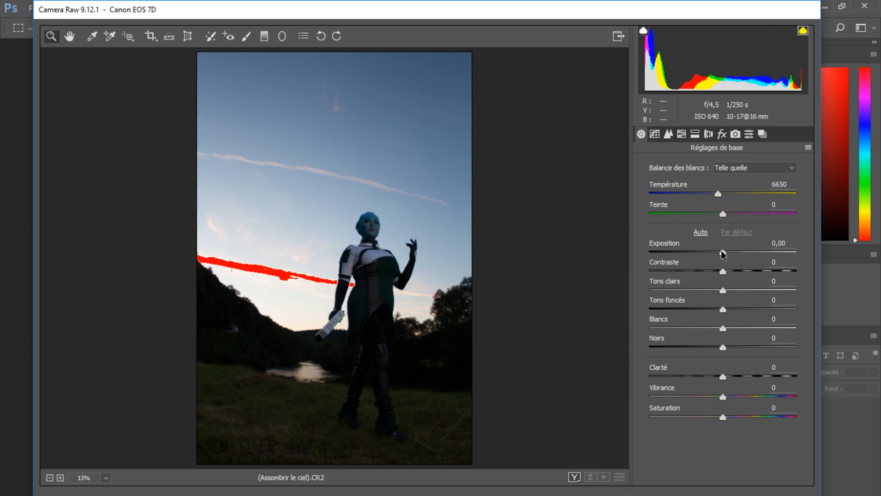
pyautogui.moveTo(722, 251); pyautogui.dragTo(740, 252)
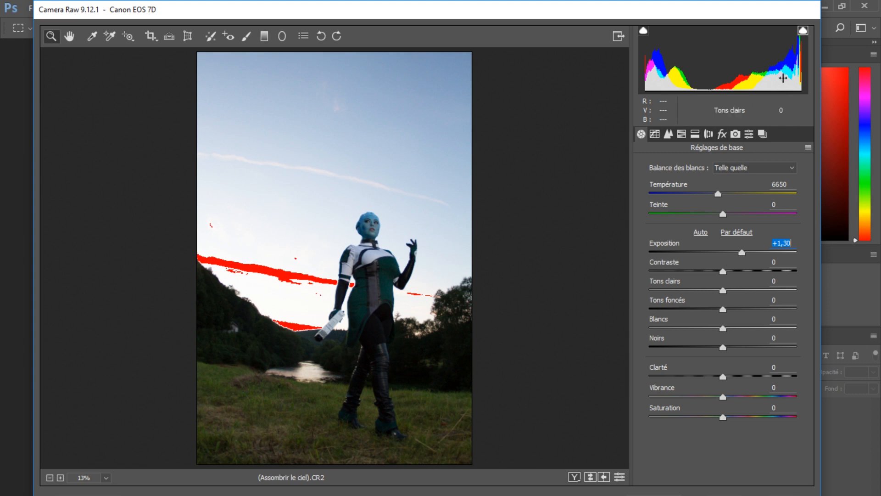
pyautogui.click(377, 221)
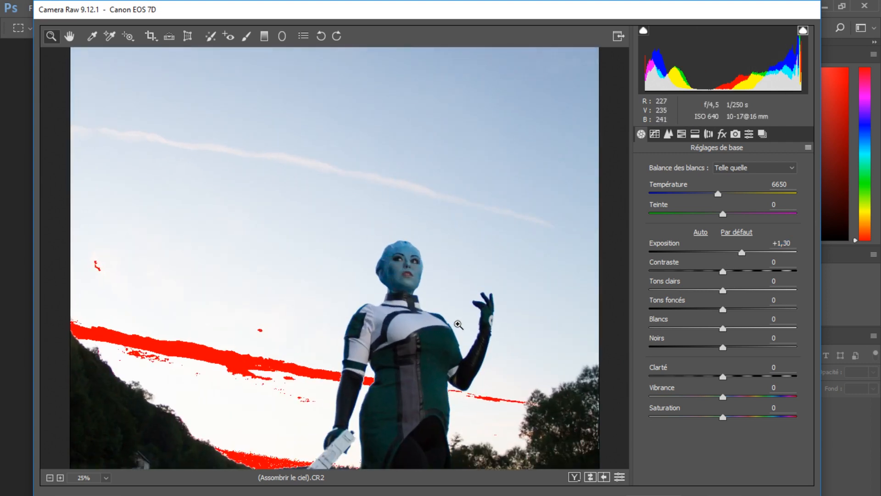
pyautogui.rightClick(435, 159)
pyautogui.click(482, 341)
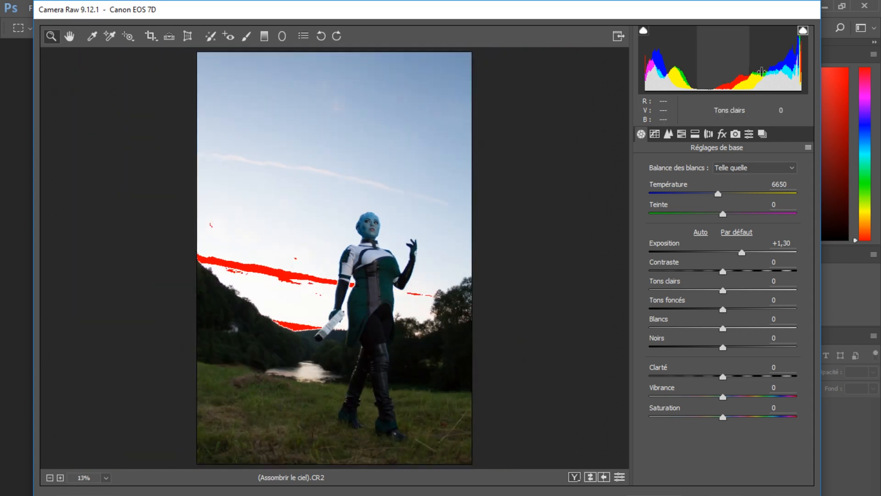
pyautogui.click(804, 32)
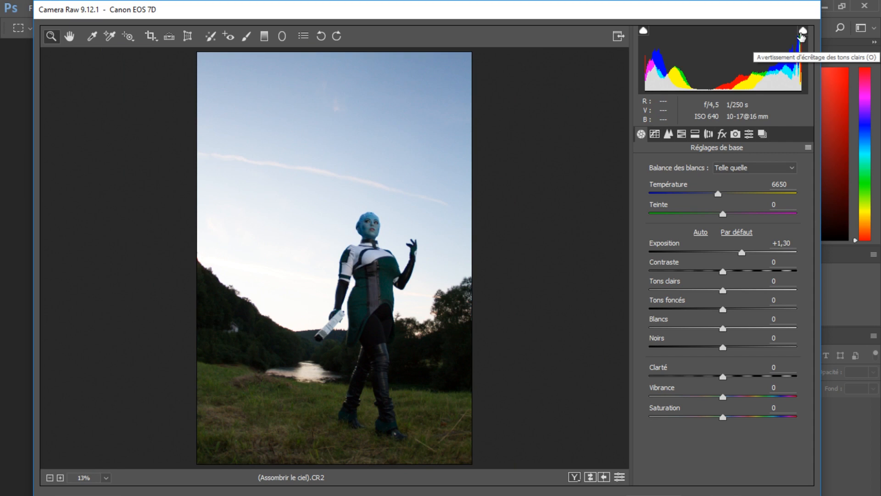
# Balance the photo's tones with Tons clairs -32, Blancs -33, Exposition +1,45 and Tons foncés +15
pyautogui.moveTo(721, 290); pyautogui.dragTo(698, 289)
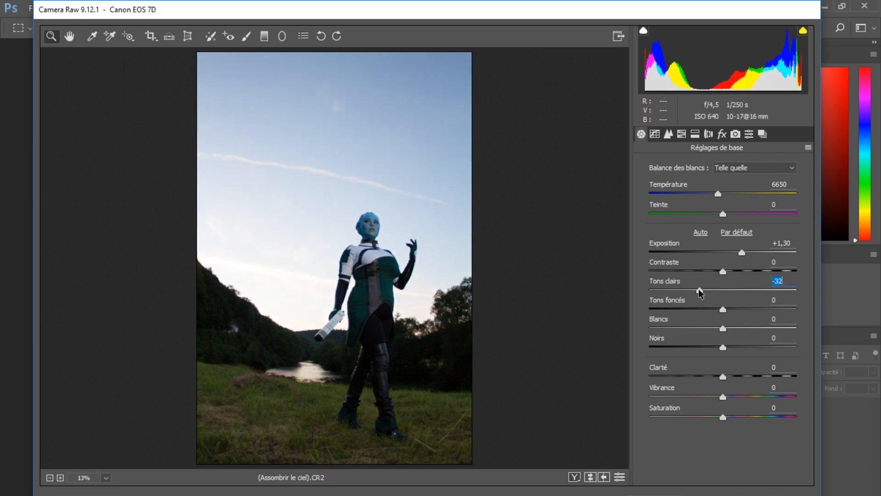
pyautogui.moveTo(723, 328); pyautogui.dragTo(707, 330)
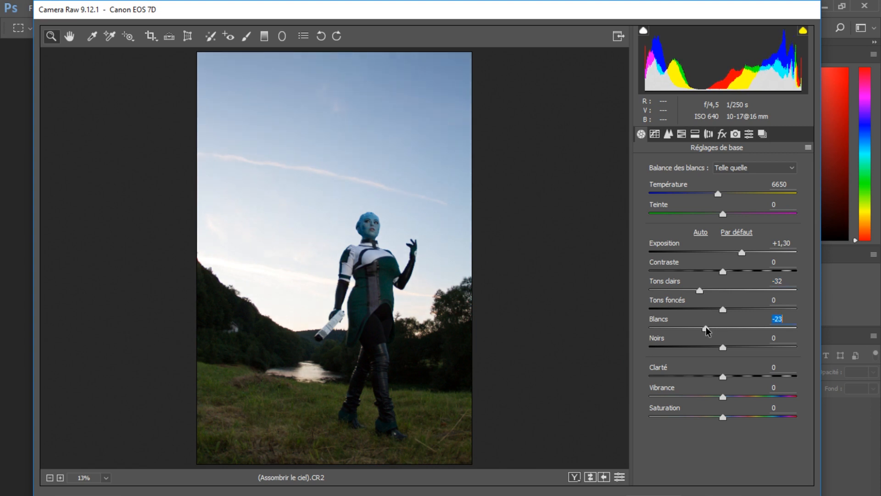
pyautogui.moveTo(742, 253); pyautogui.dragTo(747, 254)
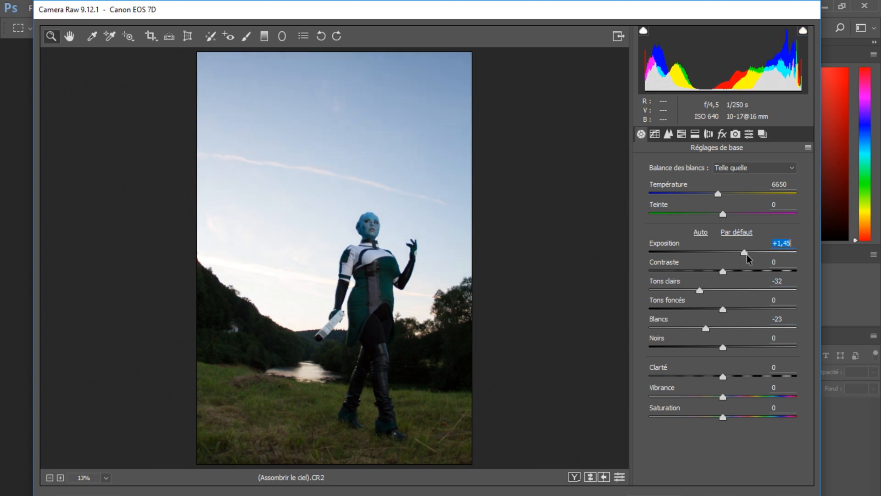
pyautogui.moveTo(707, 328); pyautogui.dragTo(698, 326)
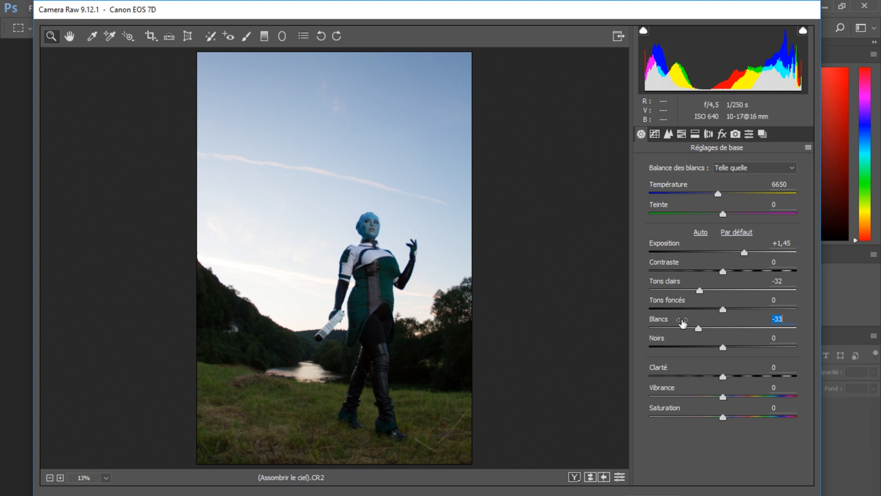
pyautogui.moveTo(722, 308); pyautogui.dragTo(733, 309)
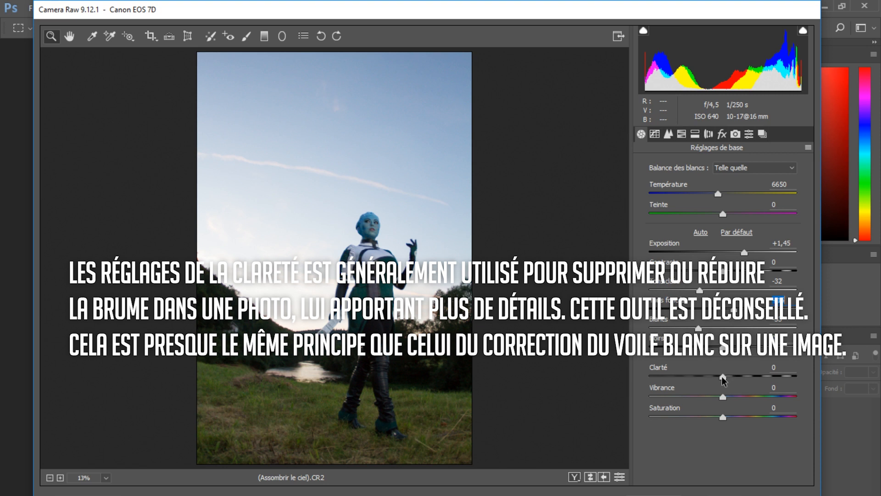
# Try Clarté at +100, inspect its effect on the figure up close, and reset it to 0
pyautogui.moveTo(723, 379); pyautogui.dragTo(805, 379)
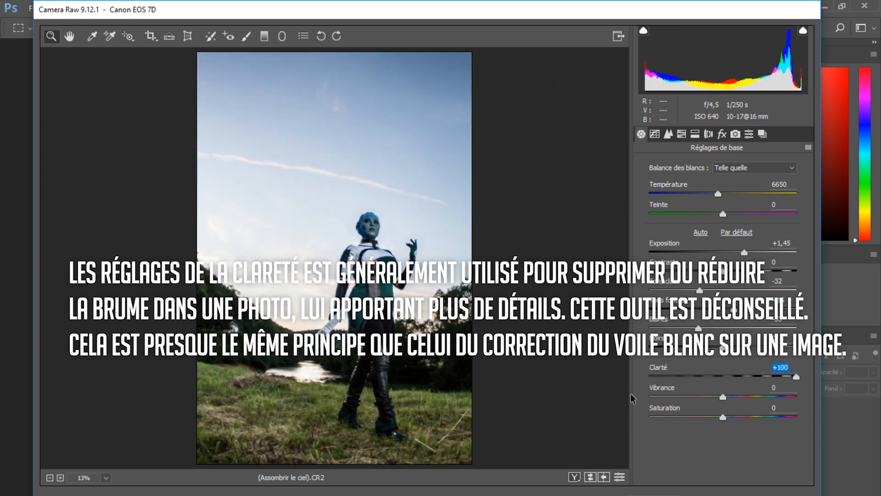
pyautogui.click(333, 381)
pyautogui.scroll(5, 448, 239)
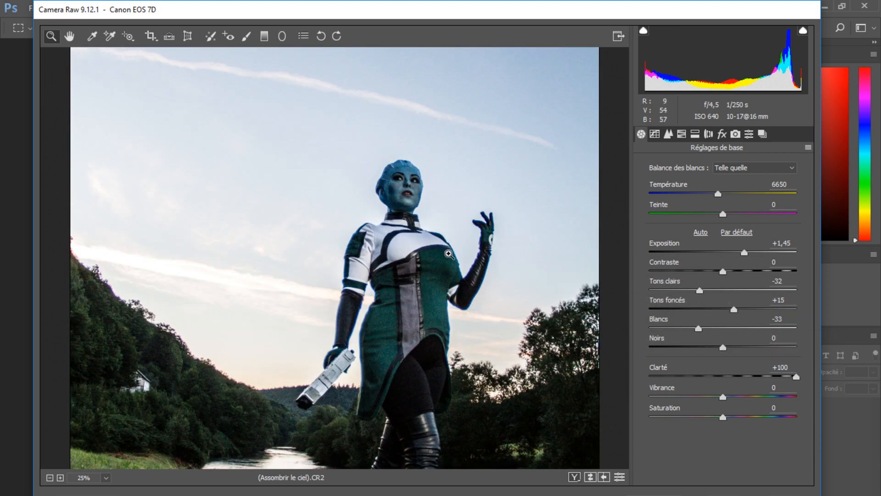
pyautogui.click(726, 375)
pyautogui.doubleClick(726, 376)
pyautogui.hotkey('ctrl', '0')
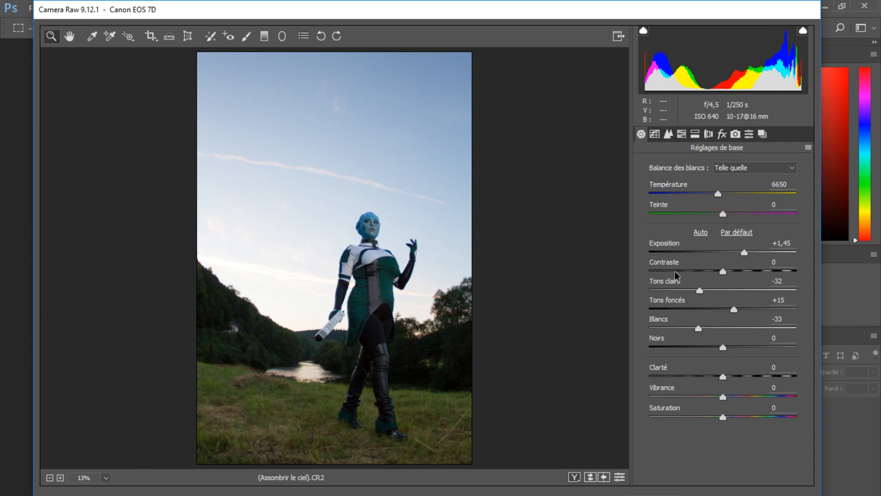
# Refine the basic settings to Exposition +1,55 and Tons clairs -22, and set the white balance to Température 6750 and Teinte +8
pyautogui.moveTo(744, 253); pyautogui.dragTo(746, 252)
pyautogui.click(707, 290)
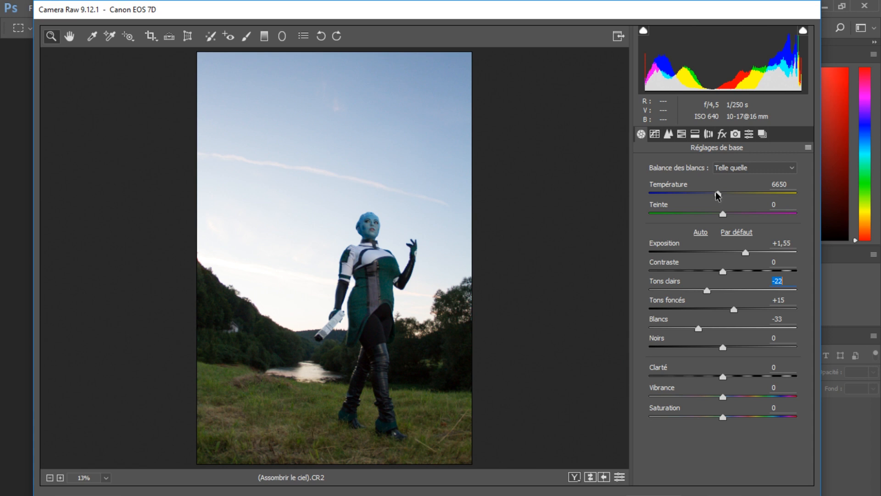
pyautogui.moveTo(715, 191); pyautogui.dragTo(639, 198)
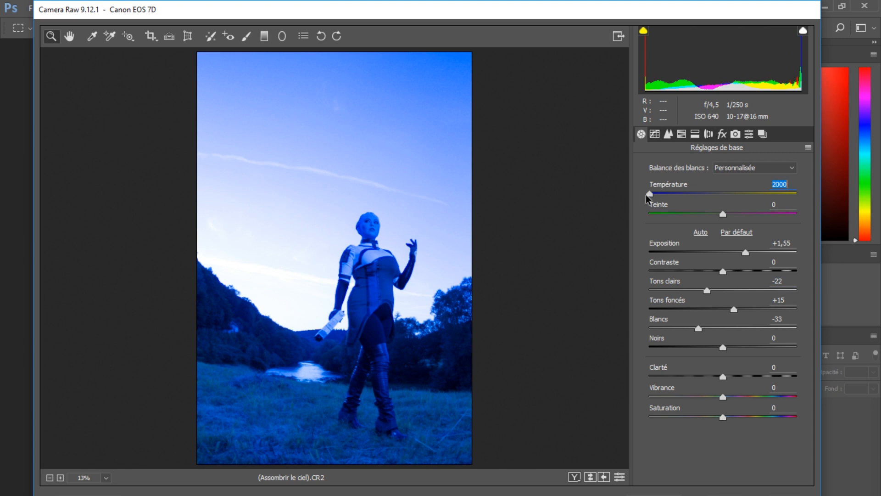
pyautogui.moveTo(646, 194); pyautogui.dragTo(719, 198)
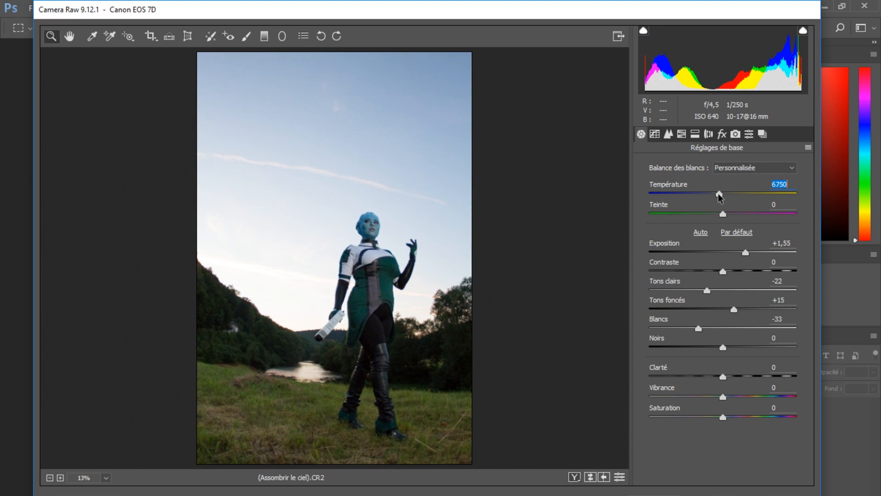
pyautogui.click(724, 213)
pyautogui.moveTo(723, 213); pyautogui.dragTo(724, 213)
# Compare the photo before and after the basic adjustments
pyautogui.click(590, 480)
pyautogui.click(590, 479)
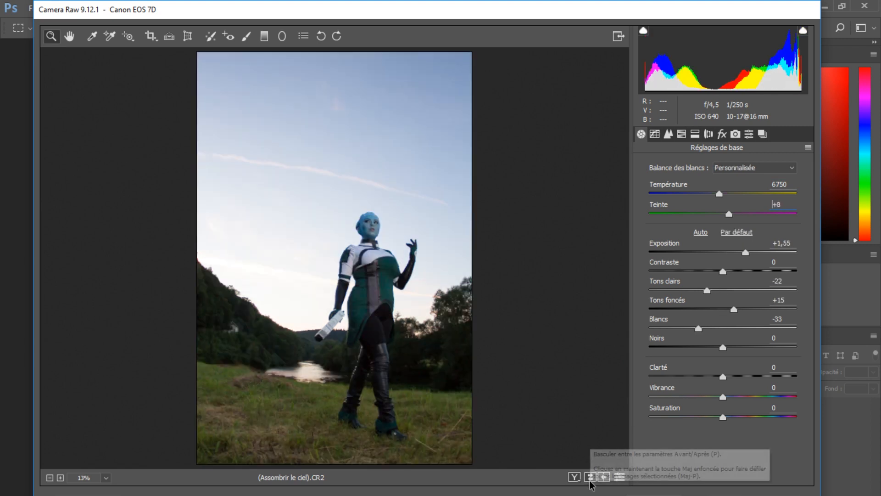
pyautogui.click(590, 480)
pyautogui.click(590, 479)
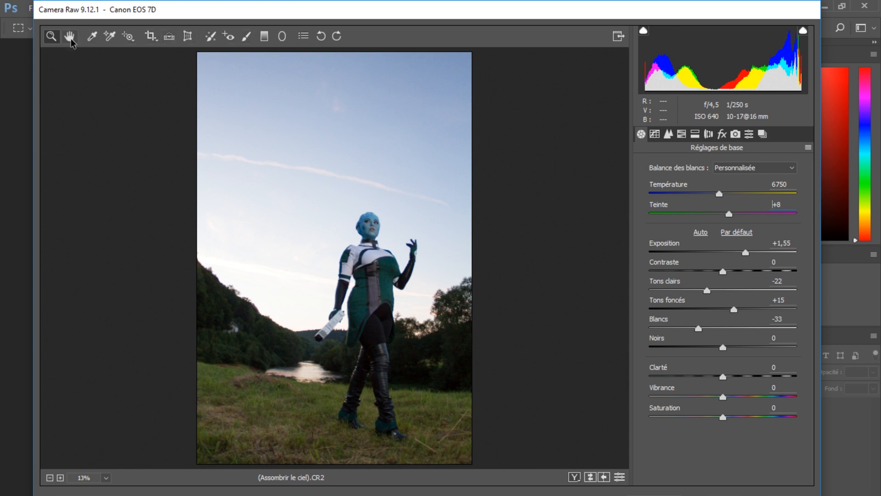
# Try enlarging the photo to an Echelle of 123 with the Transformation tool and bring it back to about its original scale
pyautogui.click(188, 37)
pyautogui.moveTo(723, 257)
pyautogui.mouseDown()
pyautogui.moveTo(749, 258)
pyautogui.moveTo(698, 258)
pyautogui.moveTo(739, 255)
pyautogui.moveTo(722, 258)
pyautogui.mouseUp()
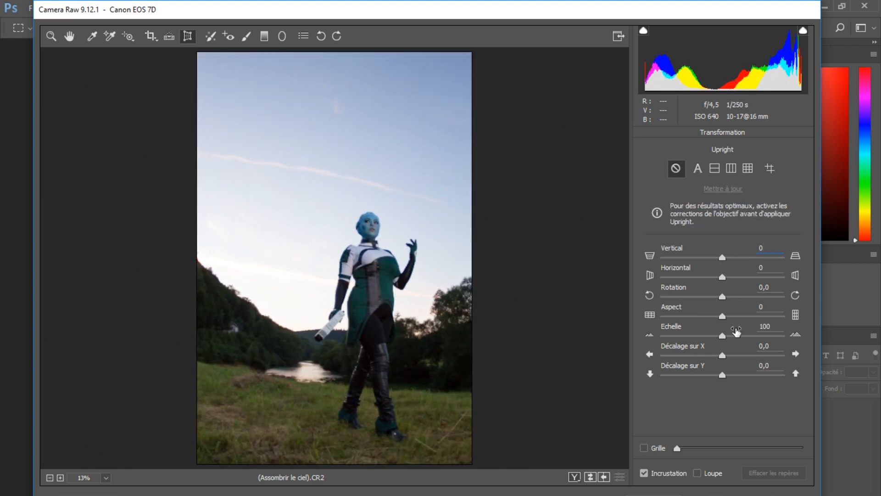
pyautogui.moveTo(722, 316); pyautogui.dragTo(751, 336)
pyautogui.write('0')
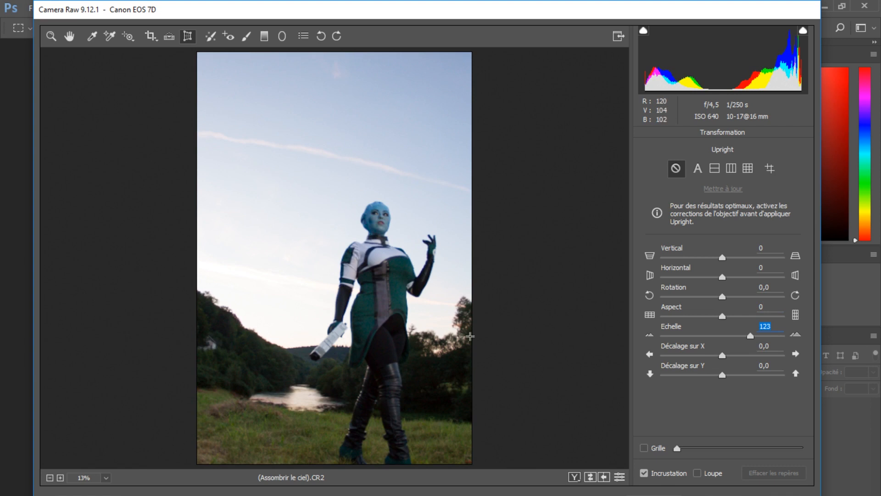
pyautogui.click(723, 337)
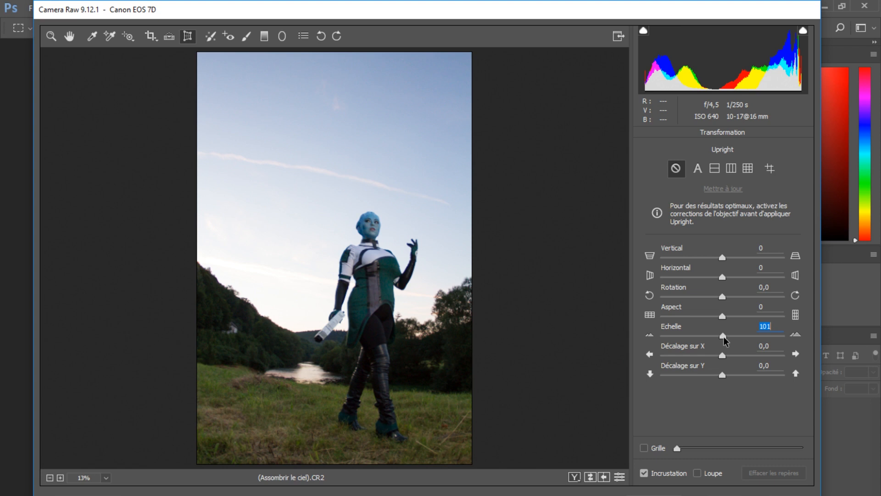
pyautogui.press('z')
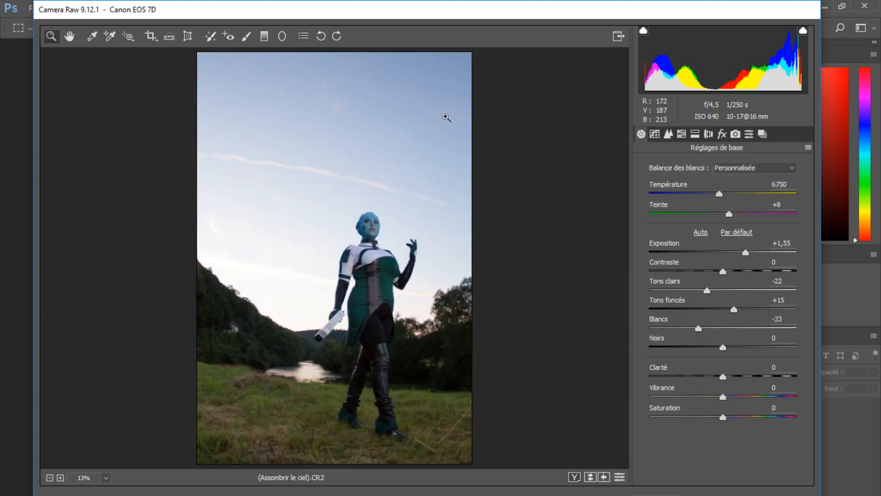
# Activate the adjustment brush and set its Taille to 36 and Flux to 80
pyautogui.click(247, 36)
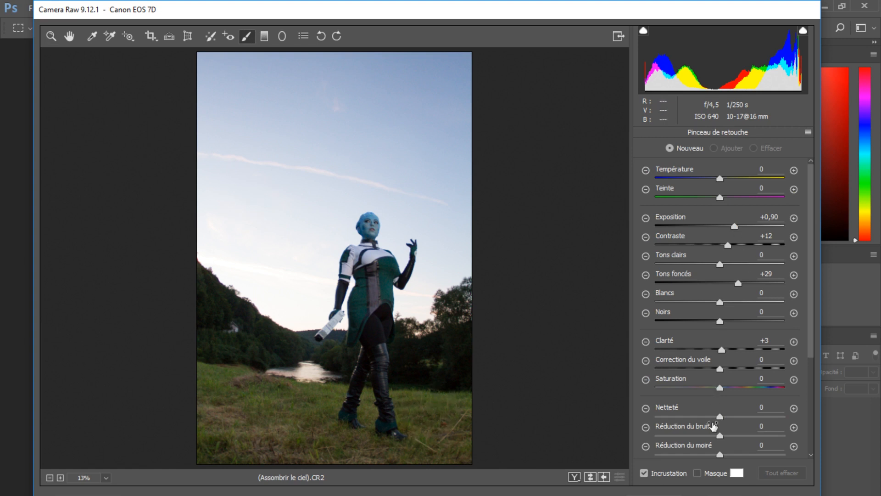
pyautogui.scroll(-2, 716, 409)
pyautogui.scroll(-1, 715, 409)
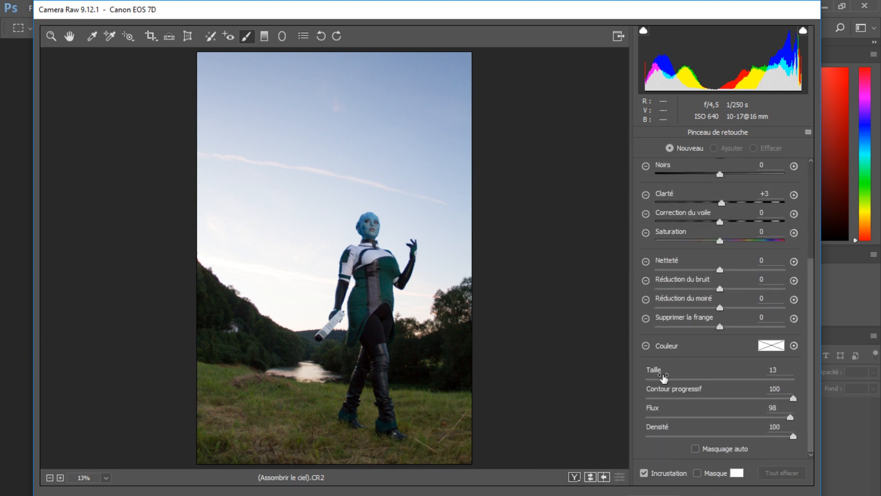
pyautogui.moveTo(686, 378); pyautogui.dragTo(695, 383)
pyautogui.moveTo(786, 418); pyautogui.dragTo(767, 415)
# Reset the adjustment brush's Clarté, Tons foncés, Contraste and Exposition to 0
pyautogui.scroll(3, 758, 294)
pyautogui.scroll(4, 734, 334)
pyautogui.click(733, 344)
pyautogui.click(766, 274)
pyautogui.write('0')
pyautogui.click(776, 235)
pyautogui.write('0')
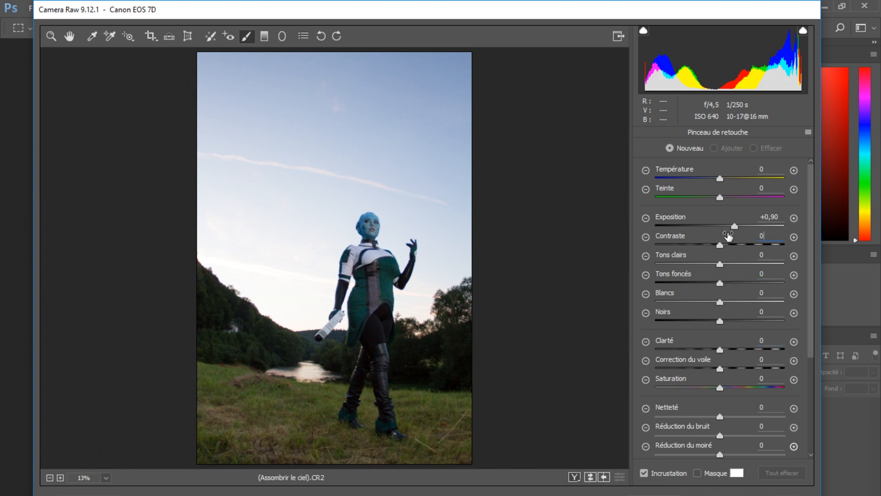
pyautogui.click(776, 215)
pyautogui.write('0')
# Set the brush Taille to 30 and paint over the bright sky above the hills to the left of the figure
pyautogui.scroll(-6, 723, 415)
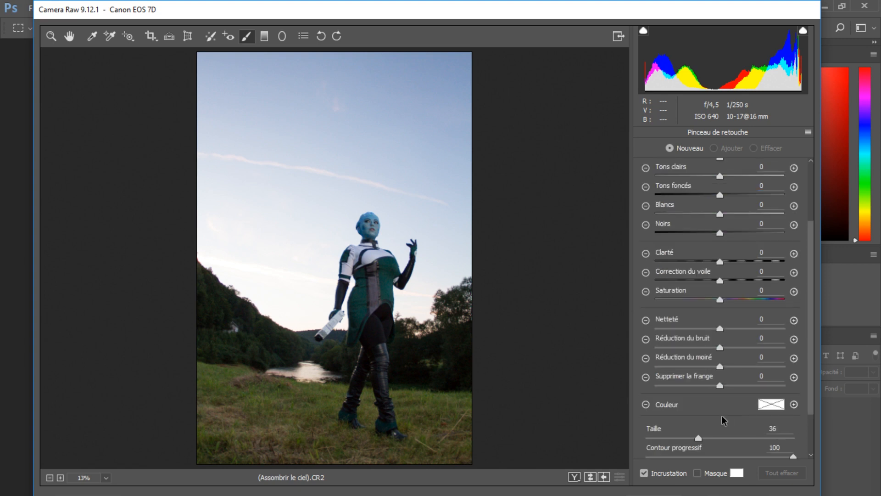
pyautogui.click(691, 379)
pyautogui.moveTo(691, 379); pyautogui.dragTo(689, 379)
pyautogui.moveTo(256, 255); pyautogui.dragTo(252, 304)
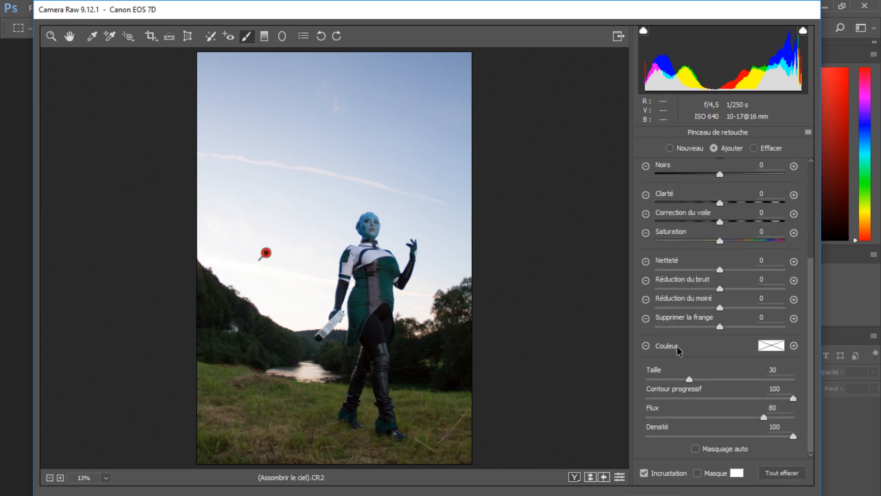
# Darken the painted sky area with Exposition -0,80 and Tons clairs -27
pyautogui.scroll(5, 702, 346)
pyautogui.moveTo(720, 225); pyautogui.dragTo(707, 224)
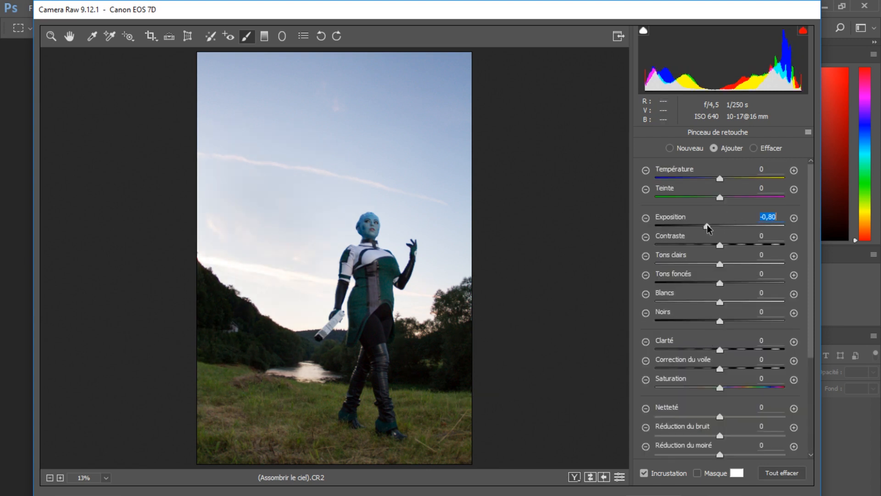
pyautogui.moveTo(726, 264); pyautogui.dragTo(705, 265)
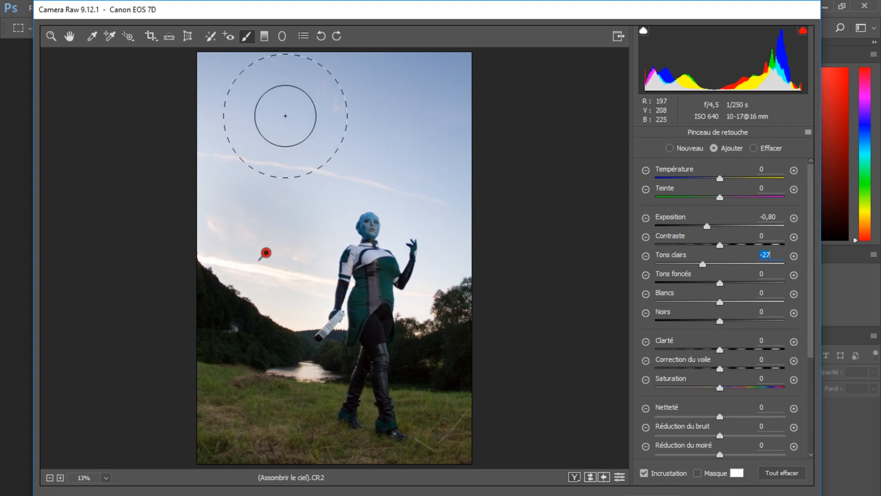
# Try painting more sky beside the figure's head with a brush Taille of 12, and undo the stroke
pyautogui.scroll(-5, 744, 370)
pyautogui.moveTo(688, 377); pyautogui.dragTo(663, 380)
pyautogui.moveTo(305, 246)
pyautogui.mouseDown()
pyautogui.moveTo(189, 217)
pyautogui.moveTo(241, 204)
pyautogui.moveTo(325, 226)
pyautogui.mouseUp()
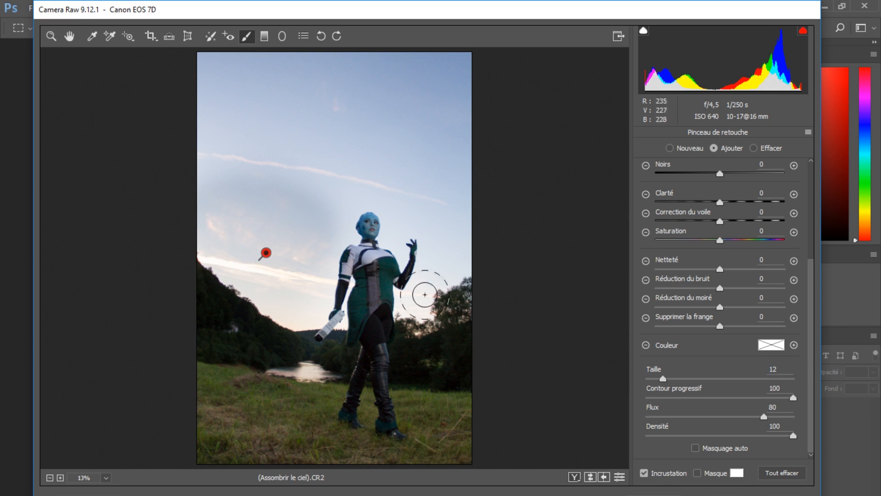
pyautogui.hotkey('ctrl', 'z')
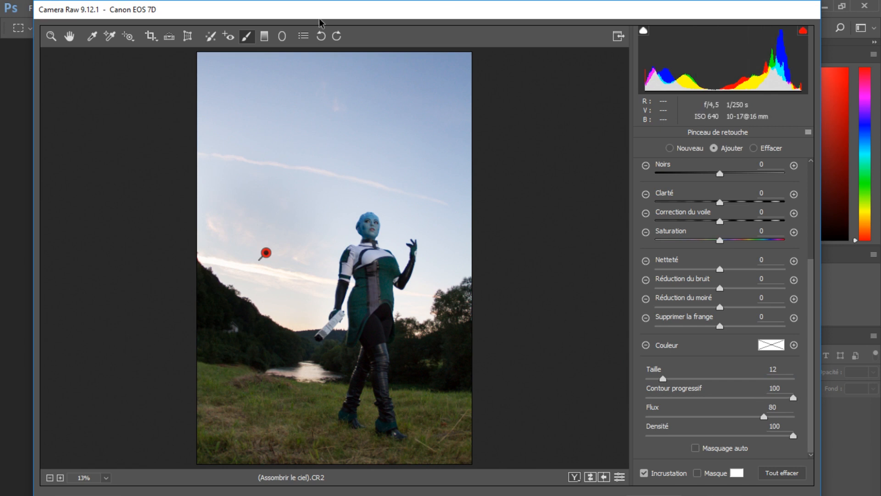
# Leave the adjustment brush and raise the photo's overall Exposition to +1,65
pyautogui.press('z')
pyautogui.click(803, 30)
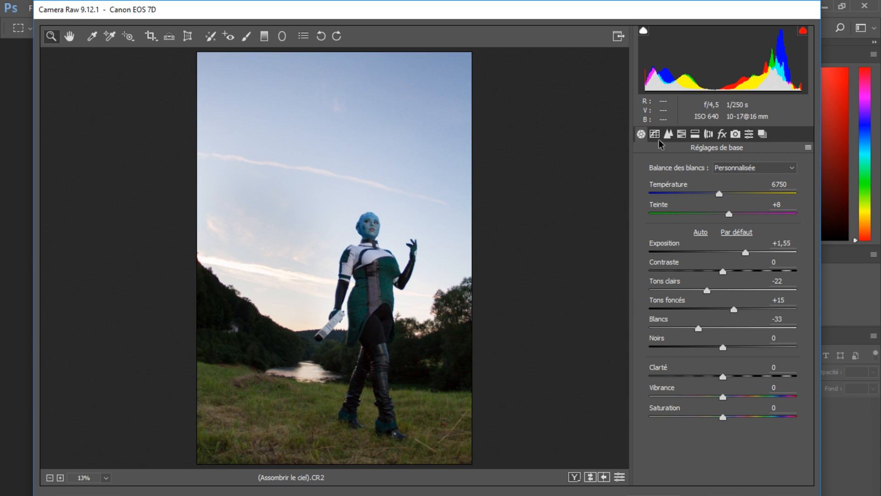
pyautogui.click(746, 252)
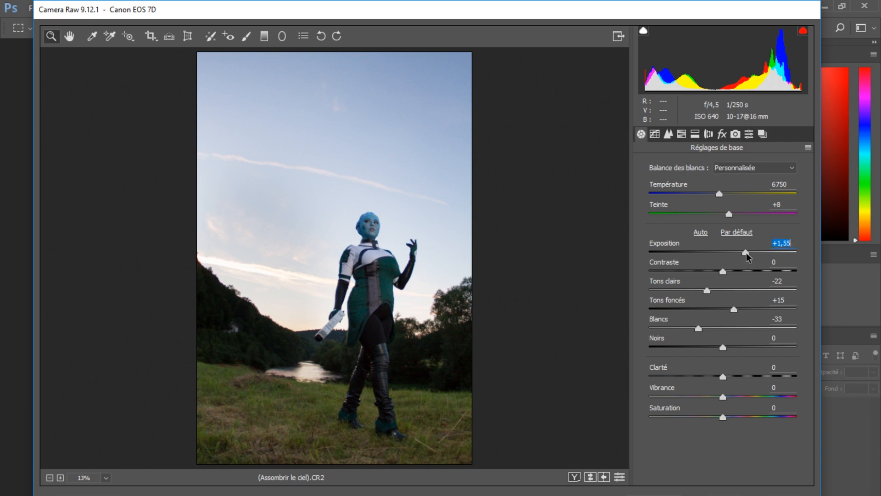
pyautogui.moveTo(747, 253); pyautogui.dragTo(748, 252)
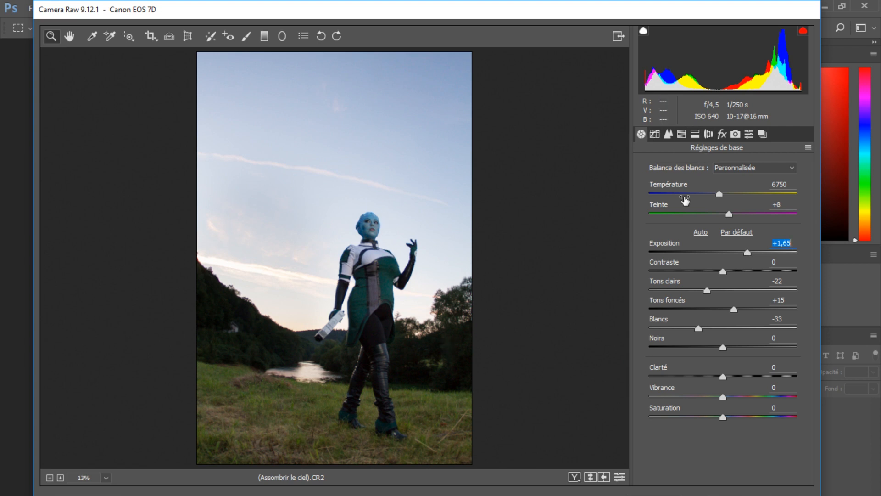
# Set the sharpening Gain to 44, Rayon to 1,2, Détail to 31 and Masquage to 24, with Luminance noise reduction at 3
pyautogui.click(655, 134)
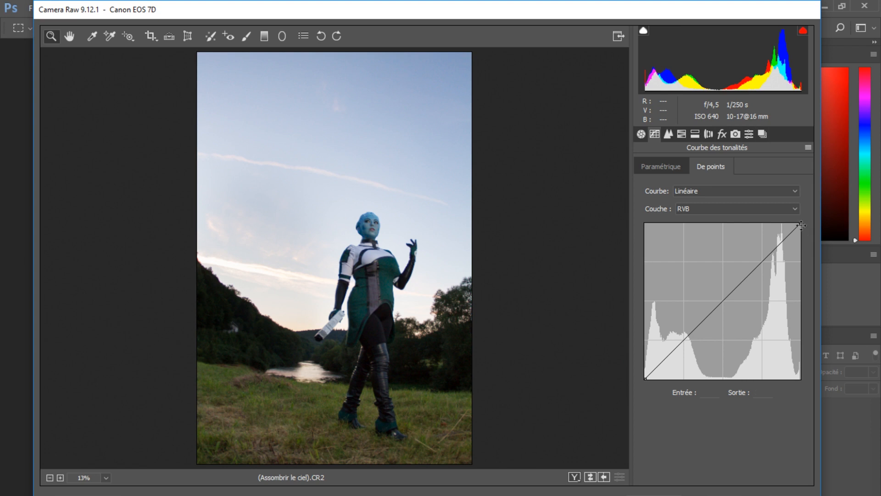
pyautogui.click(666, 135)
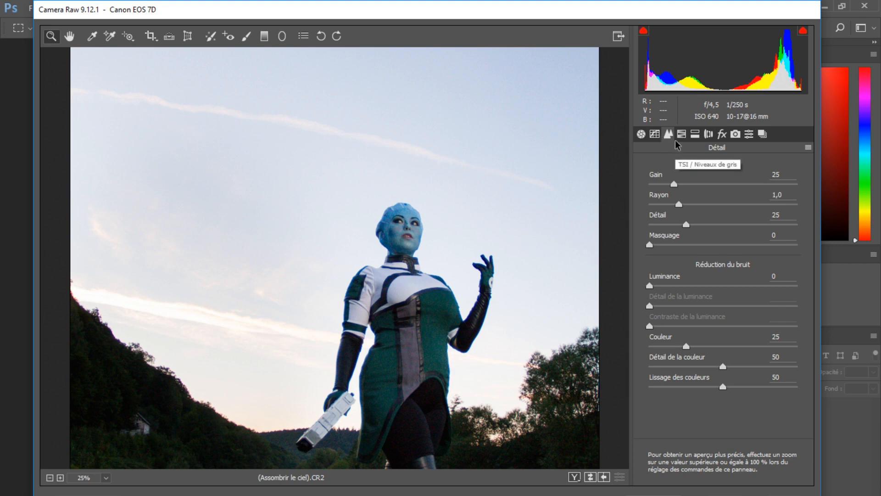
pyautogui.moveTo(650, 245); pyautogui.dragTo(698, 230)
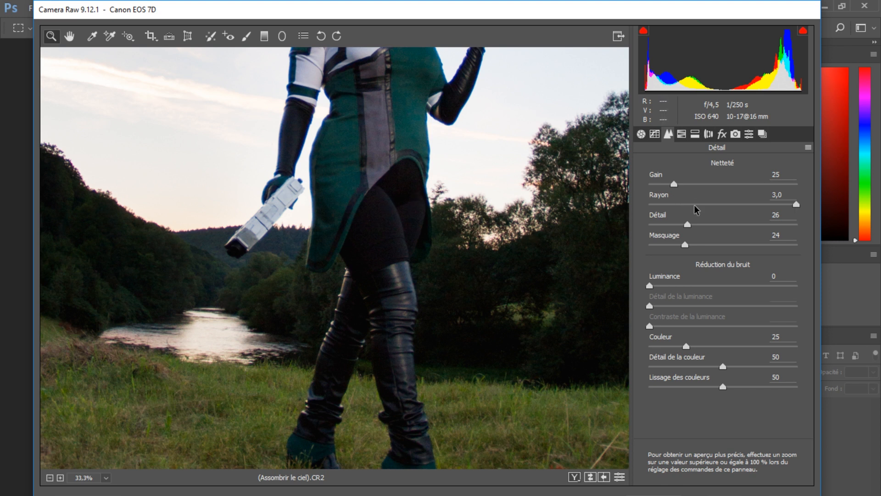
pyautogui.moveTo(695, 207); pyautogui.dragTo(696, 225)
pyautogui.moveTo(674, 186); pyautogui.dragTo(683, 184)
pyautogui.scroll(3, 448, 264)
pyautogui.moveTo(650, 288); pyautogui.dragTo(654, 288)
pyautogui.moveTo(683, 185); pyautogui.dragTo(687, 186)
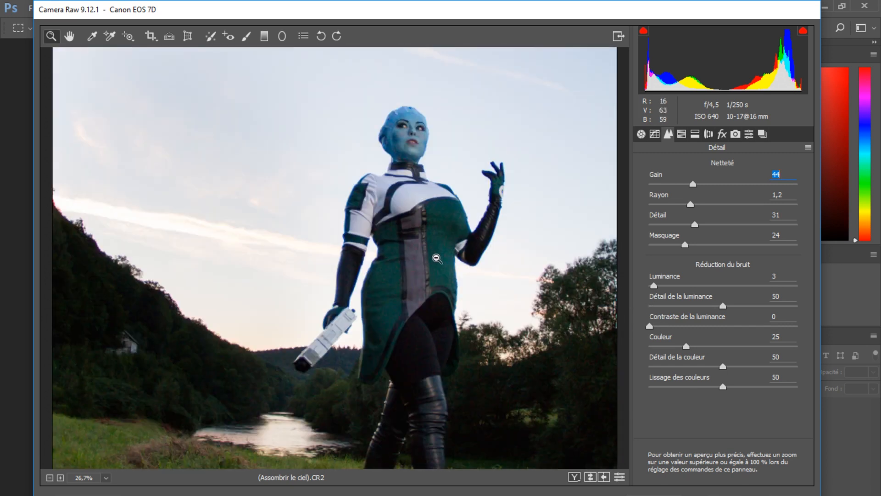
# Refine the sharpening on a close view of the costume with Masquage 44 and Rayon 0,8
pyautogui.click(436, 259)
pyautogui.click(404, 274)
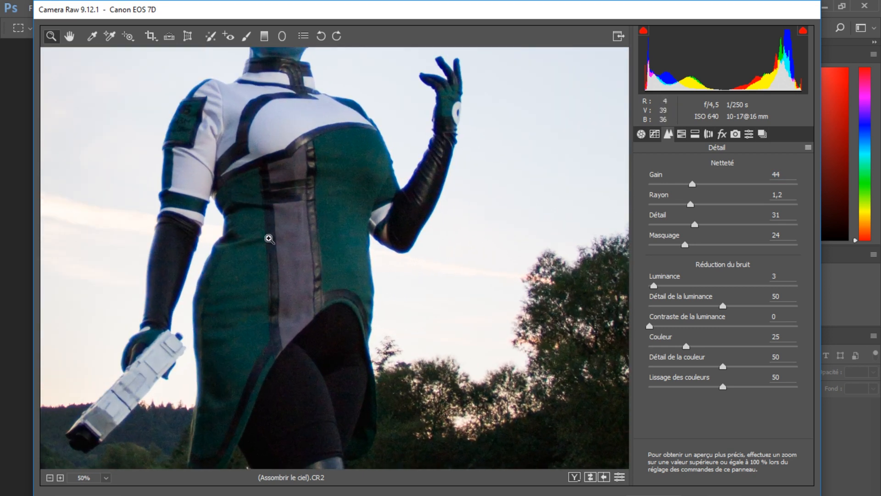
pyautogui.moveTo(685, 245); pyautogui.dragTo(715, 247)
pyautogui.moveTo(690, 204); pyautogui.dragTo(665, 206)
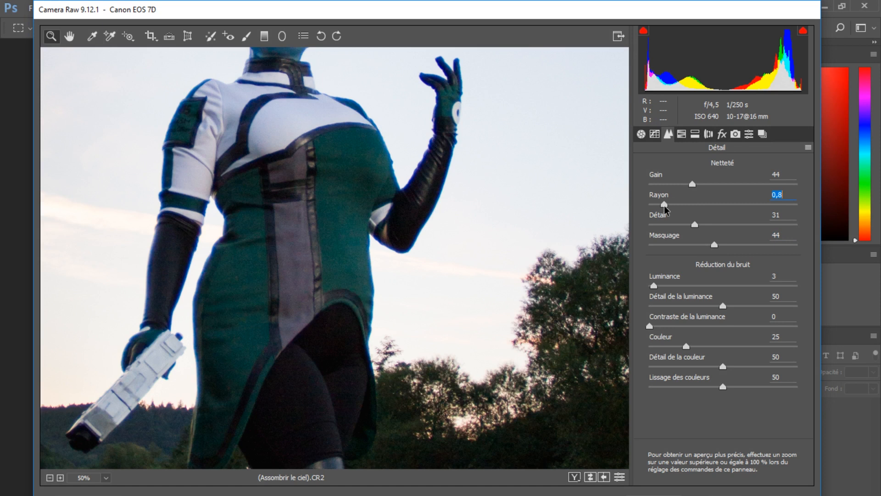
pyautogui.keyDown('alt'); pyautogui.click(313, 306); pyautogui.keyUp('alt')
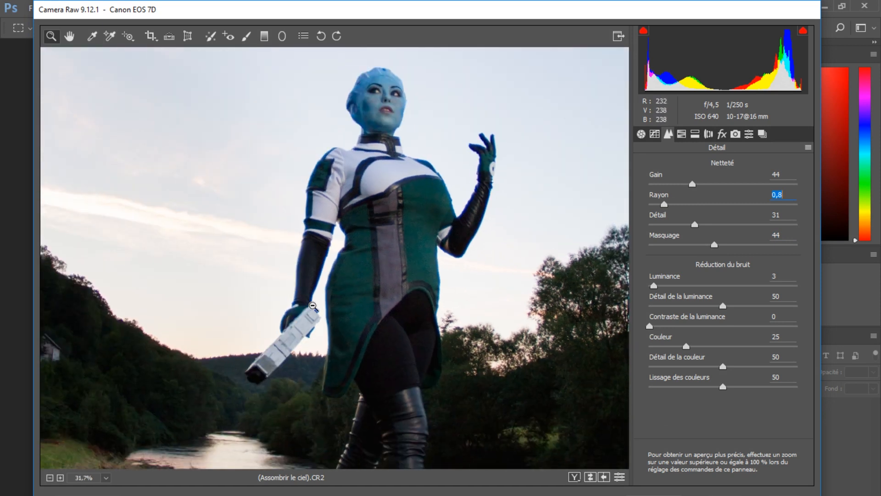
pyautogui.keyDown('alt'); pyautogui.click(313, 305); pyautogui.keyUp('alt')
pyautogui.keyDown('alt'); pyautogui.click(313, 305); pyautogui.keyUp('alt')
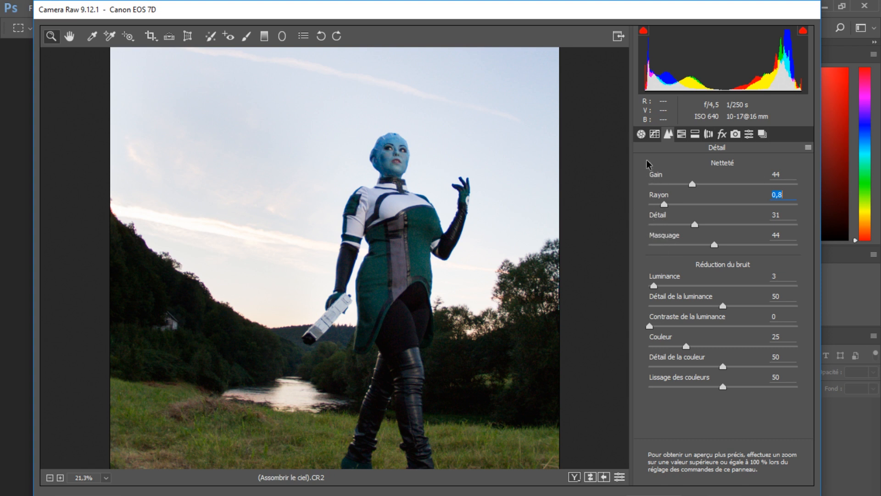
# Try shifting the Bleus hue to +100, and reset it to 0
pyautogui.click(682, 134)
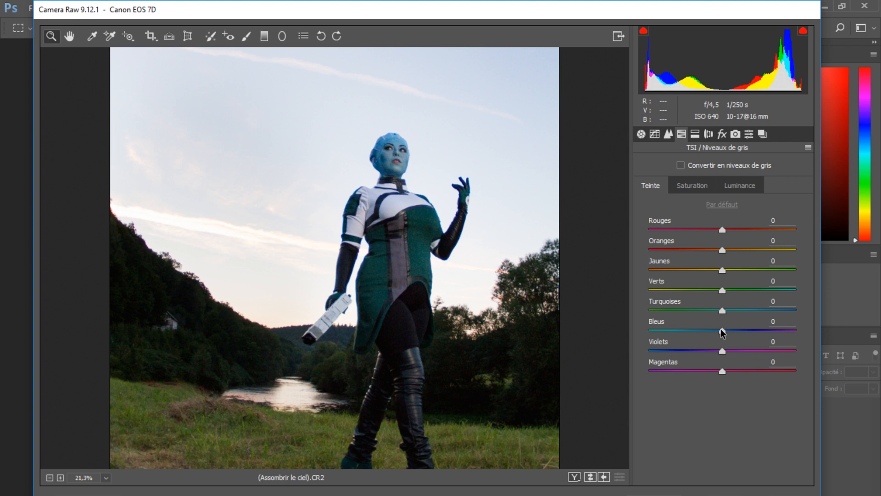
pyautogui.moveTo(721, 329); pyautogui.dragTo(823, 326)
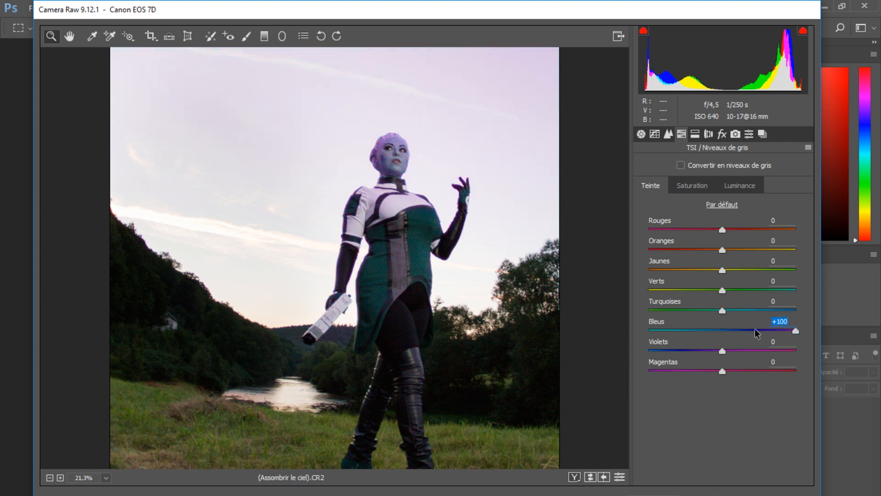
pyautogui.doubleClick(725, 330)
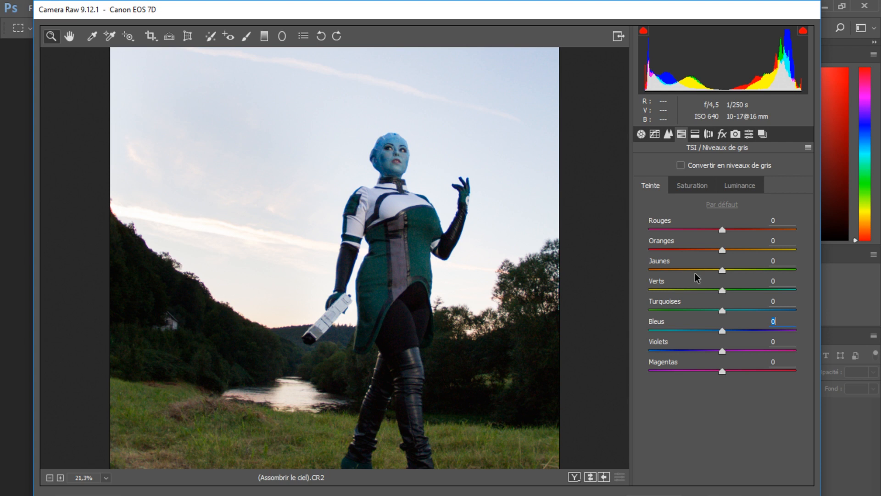
# Shift the Jaunes hue toward green and slightly raise the Rouges saturation
pyautogui.moveTo(732, 273)
pyautogui.mouseDown()
pyautogui.moveTo(677, 269)
pyautogui.moveTo(748, 270)
pyautogui.mouseUp()
pyautogui.click(679, 189)
pyautogui.moveTo(723, 230); pyautogui.dragTo(729, 230)
# Set the Bleus luminance to +24 and slightly raise the Turquoises luminance
pyautogui.click(722, 329)
pyautogui.moveTo(722, 330); pyautogui.dragTo(740, 330)
pyautogui.click(740, 185)
pyautogui.hotkey('ctrl', '0')
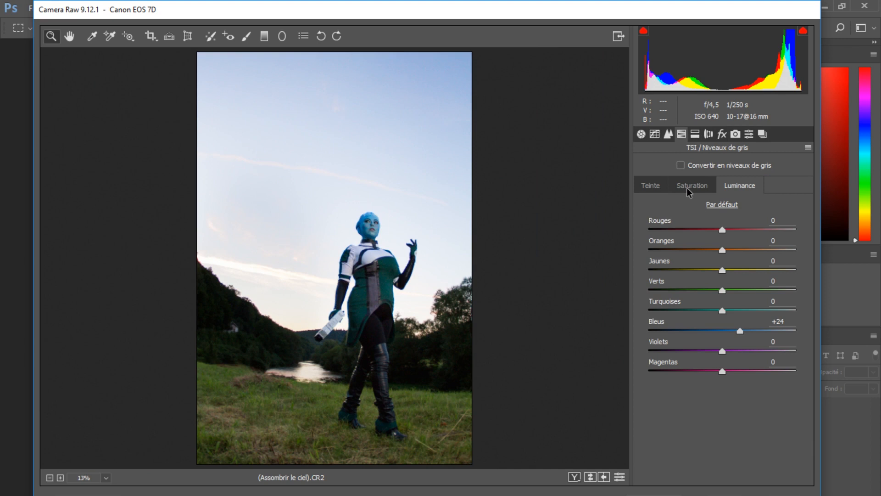
pyautogui.click(695, 134)
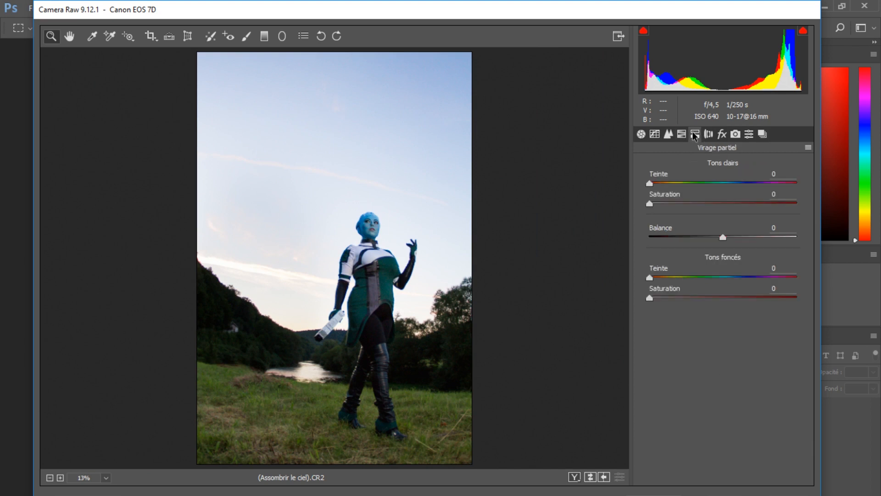
pyautogui.click(677, 134)
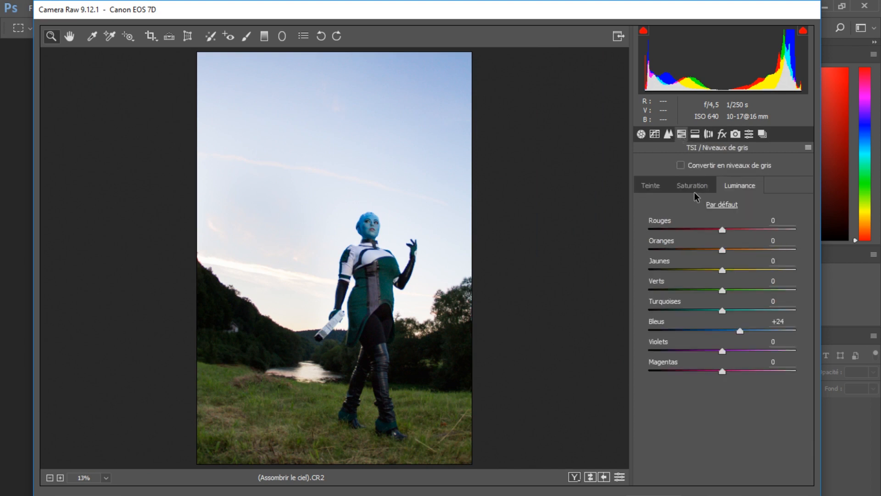
pyautogui.moveTo(723, 311)
pyautogui.mouseDown()
pyautogui.moveTo(709, 311)
pyautogui.moveTo(745, 310)
pyautogui.moveTo(724, 310)
pyautogui.mouseUp()
# Set the split toning to Teinte 231 for Tons foncés and 62 for Tons clairs, with both Saturation values at 0
pyautogui.click(696, 134)
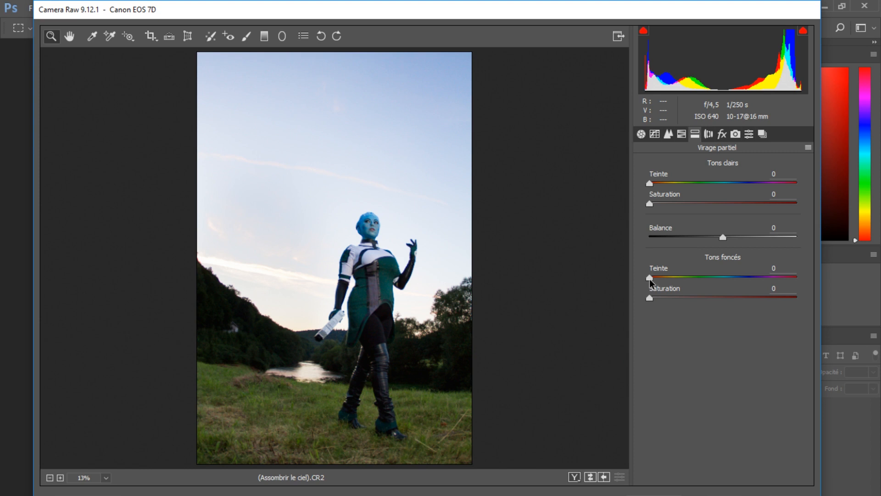
pyautogui.moveTo(649, 277); pyautogui.dragTo(743, 277)
pyautogui.moveTo(650, 297); pyautogui.dragTo(613, 299)
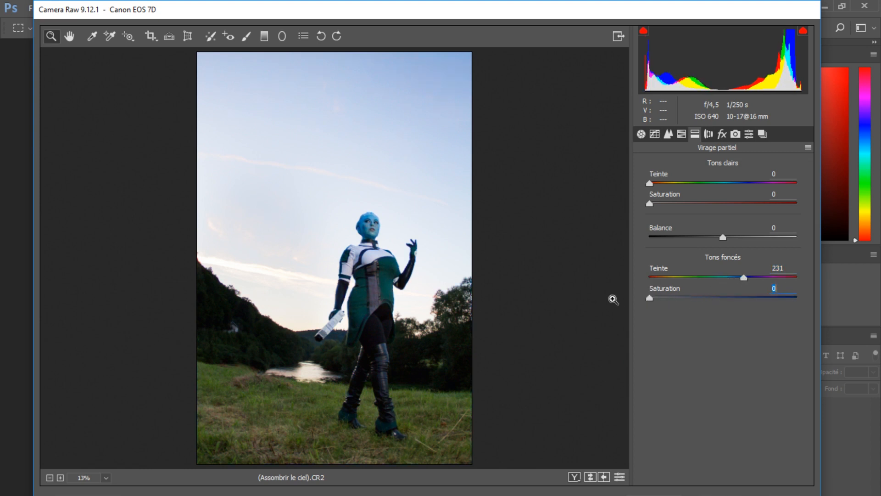
pyautogui.moveTo(651, 203); pyautogui.dragTo(675, 184)
pyautogui.moveTo(668, 203); pyautogui.dragTo(615, 206)
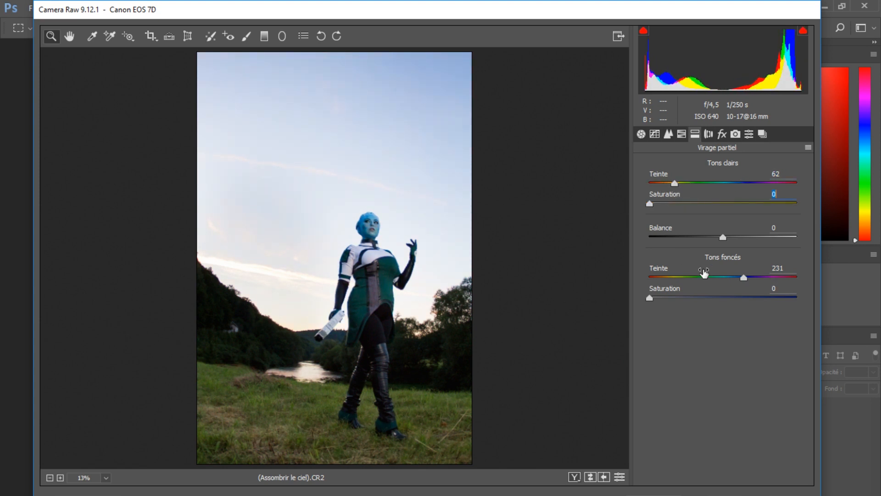
pyautogui.moveTo(723, 237); pyautogui.dragTo(725, 238)
# Turn on Supprimer l'aberration chromatique and try Activer le profil de correction while viewing the figure up close
pyautogui.click(709, 133)
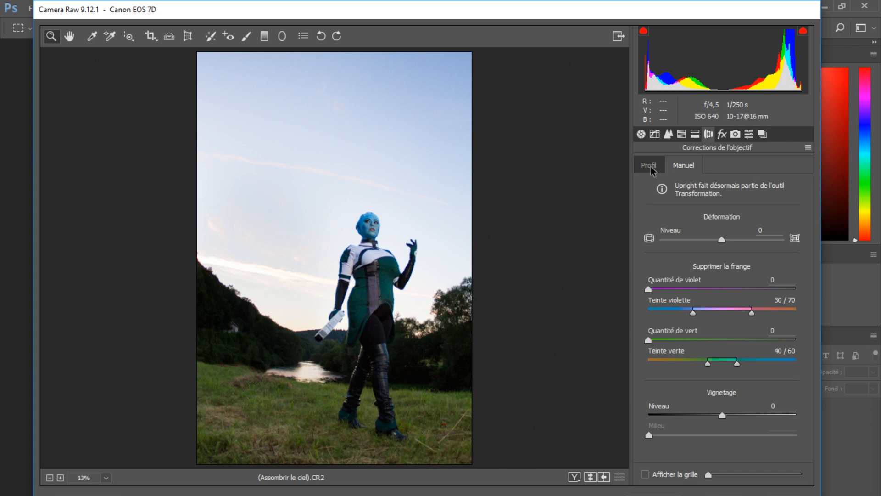
pyautogui.click(385, 230)
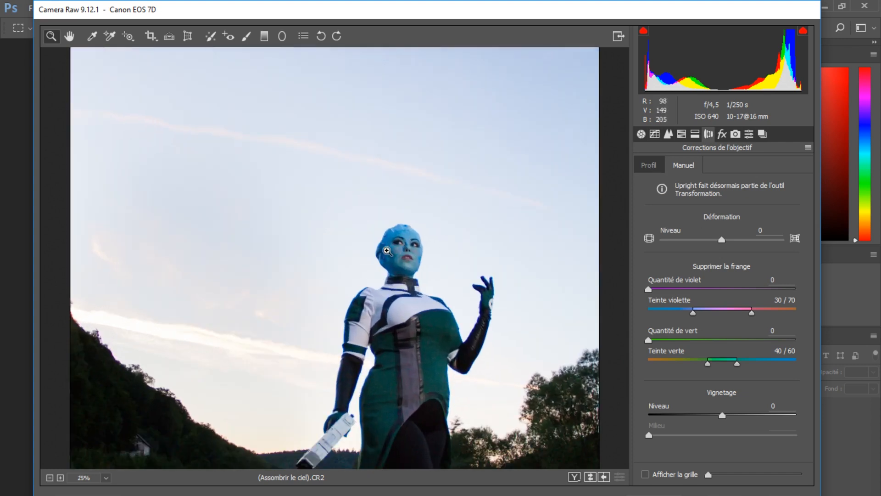
pyautogui.click(427, 295)
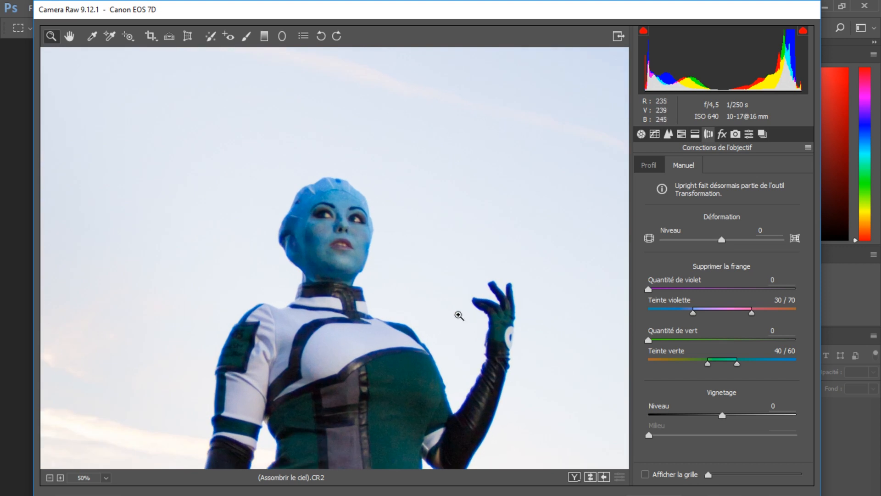
pyautogui.scroll(-1, 459, 315)
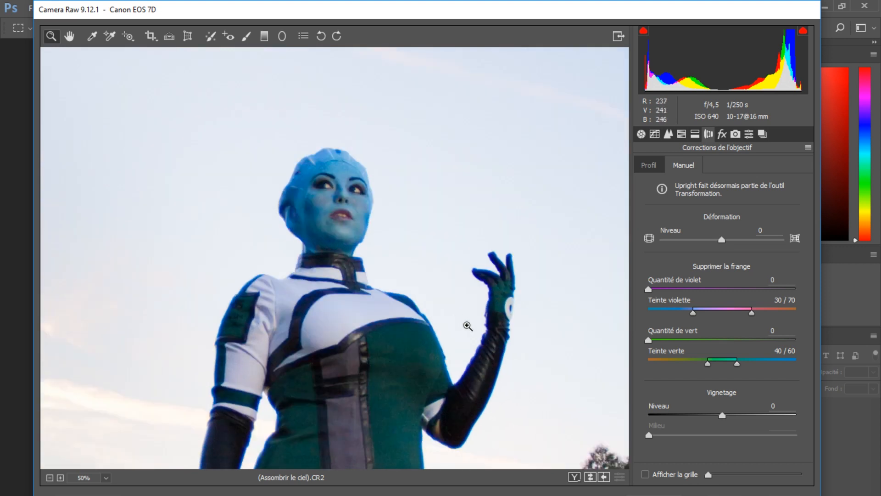
pyautogui.click(653, 164)
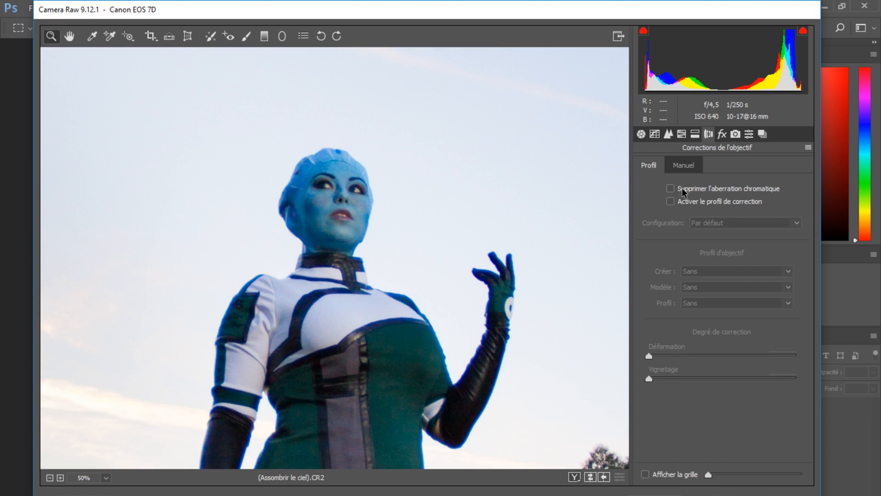
pyautogui.click(671, 189)
pyautogui.click(671, 202)
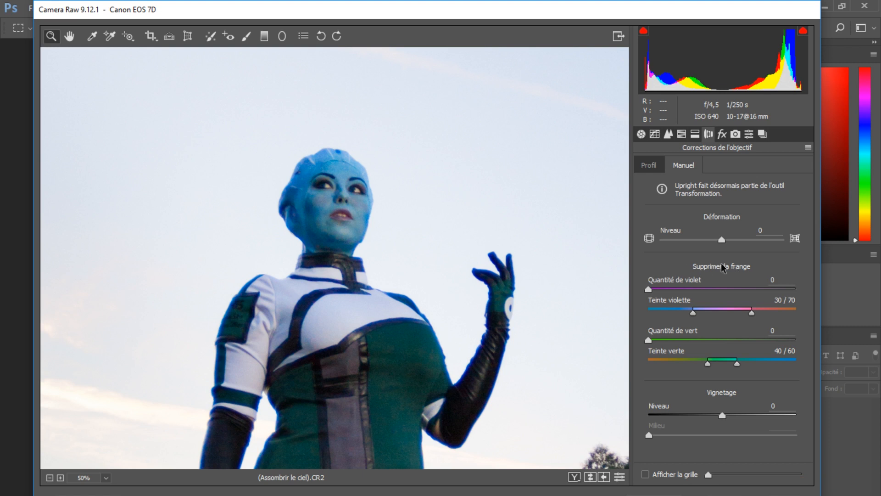
# Remove the fringing with Quantité de violet 4, Teinte violette 0/72, Quantité de vert 2 and Teinte verte 40/100
pyautogui.click(509, 274)
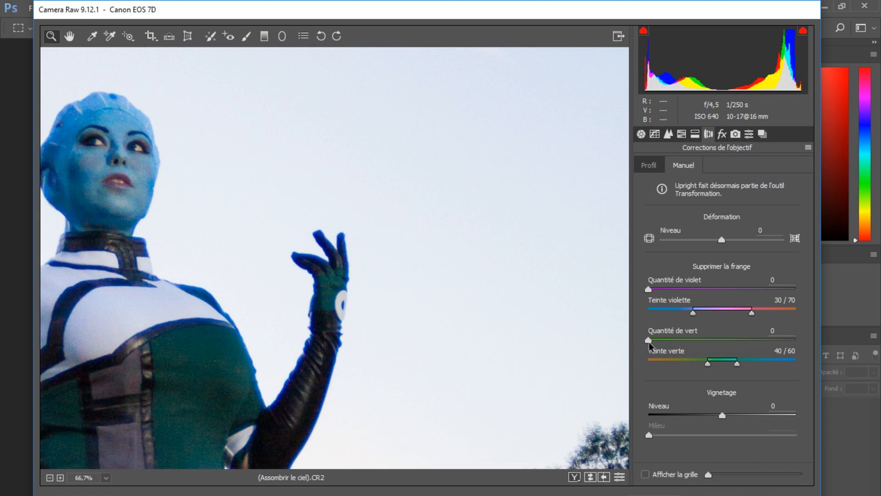
pyautogui.moveTo(693, 312); pyautogui.dragTo(680, 288)
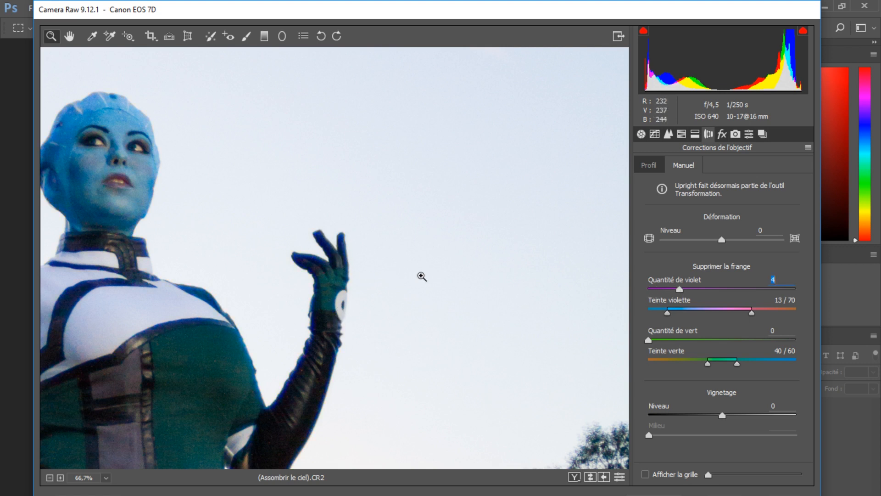
pyautogui.scroll(-1, 355, 306)
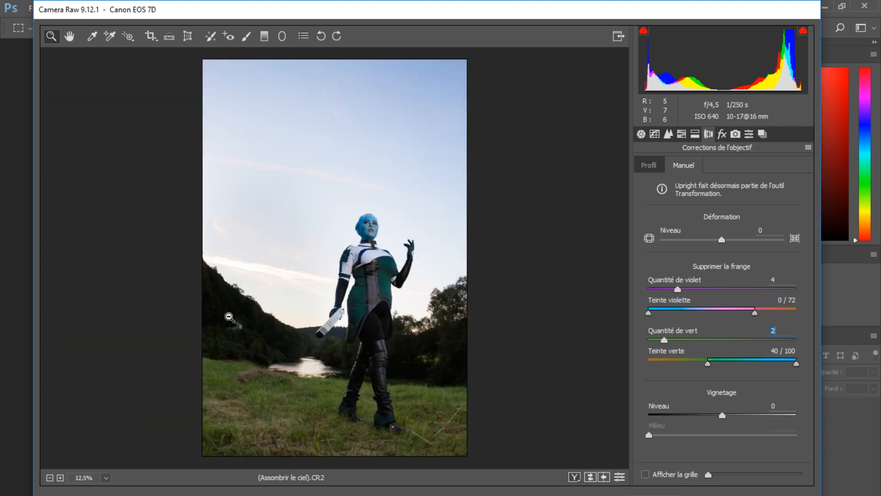
pyautogui.scroll(1, 229, 317)
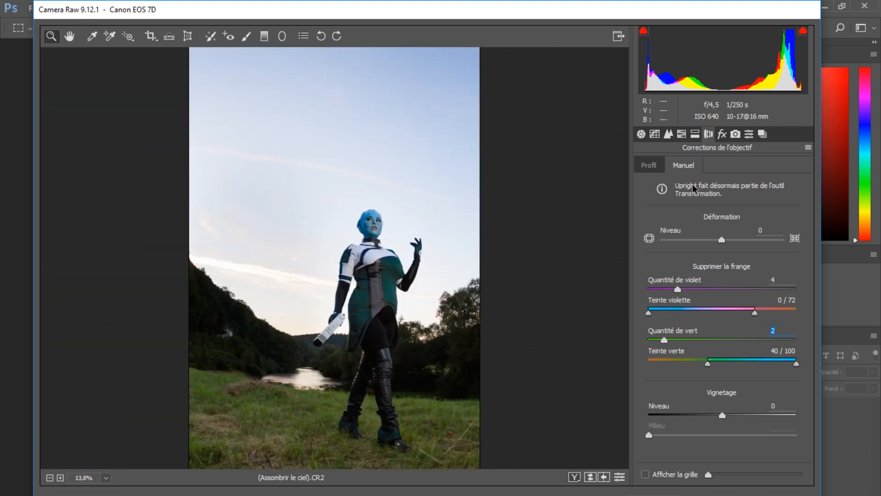
# Compare the photo before and after all adjustments, and return to the Réglages de base
pyautogui.click(591, 479)
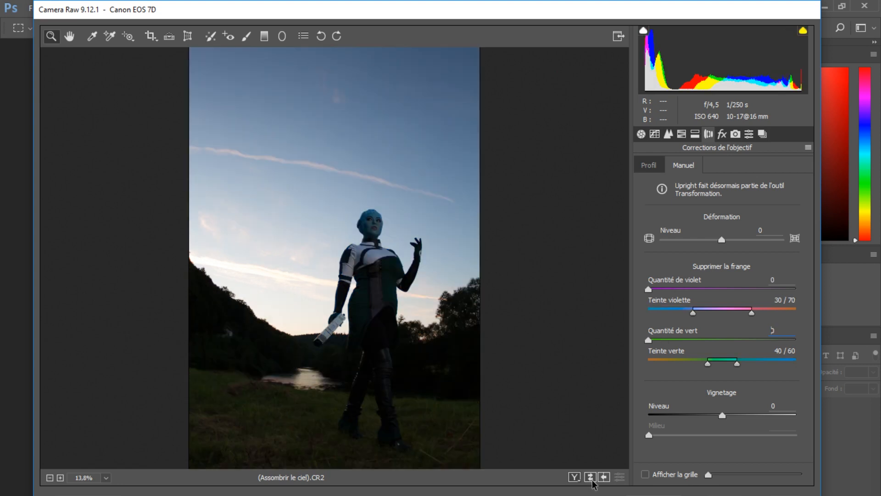
pyautogui.click(591, 480)
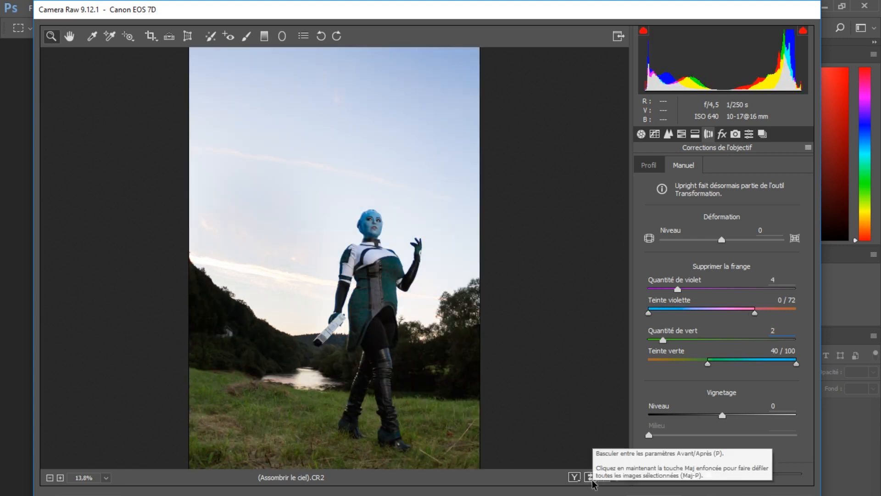
pyautogui.click(593, 482)
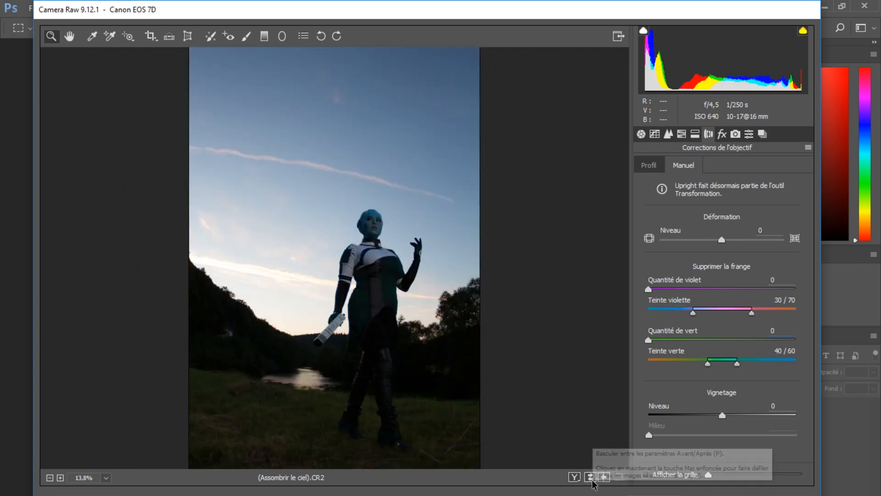
pyautogui.click(592, 482)
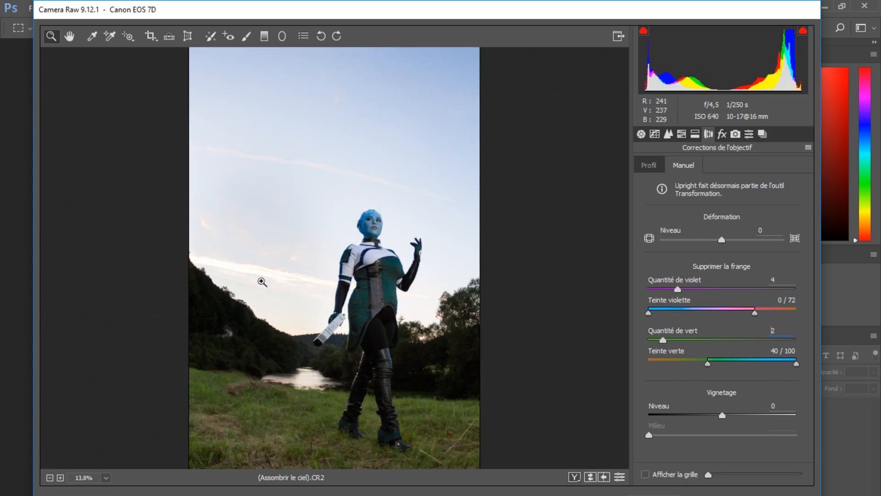
pyautogui.click(641, 134)
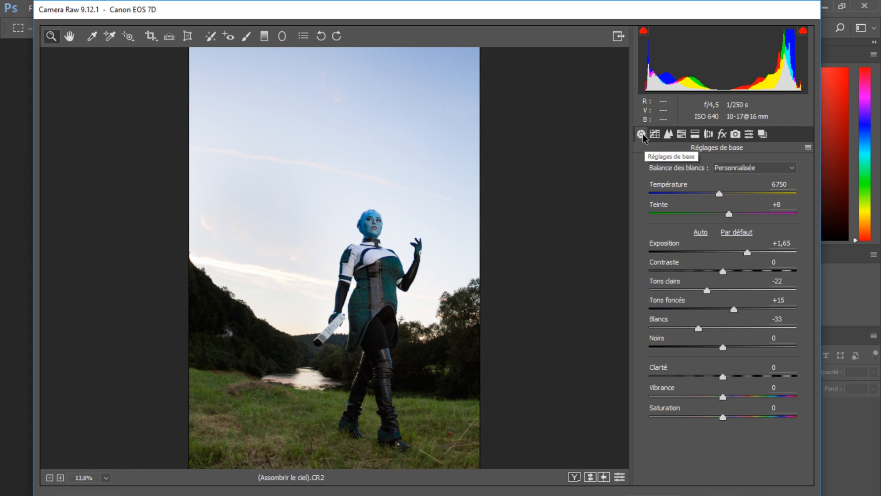
# Delete all the Pinceau de retouche adjustments from the sky and return to the Réglages de base
pyautogui.click(246, 36)
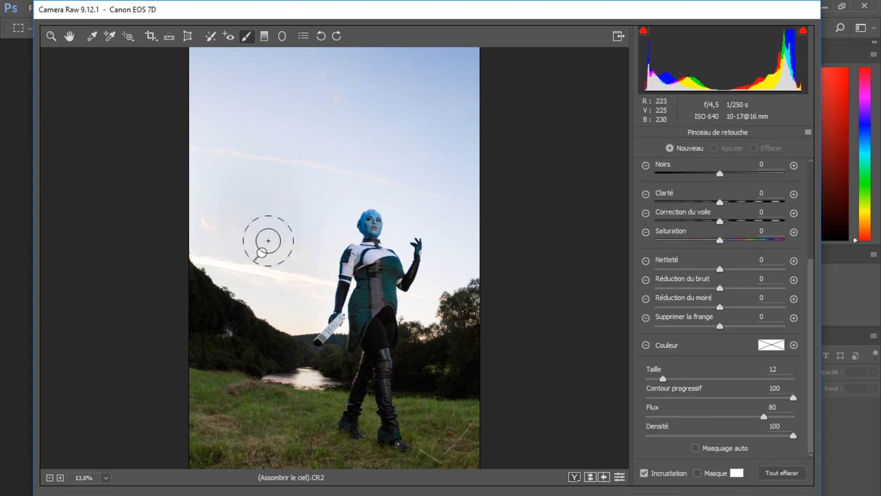
pyautogui.click(261, 252)
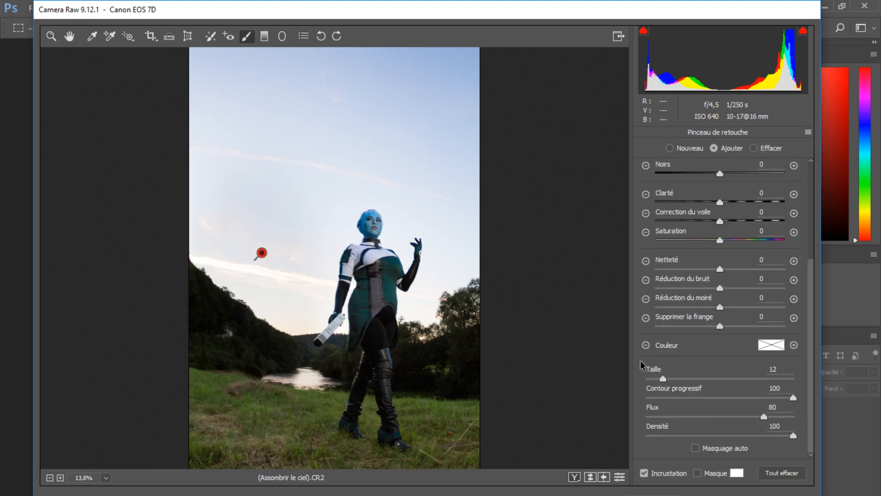
pyautogui.click(793, 479)
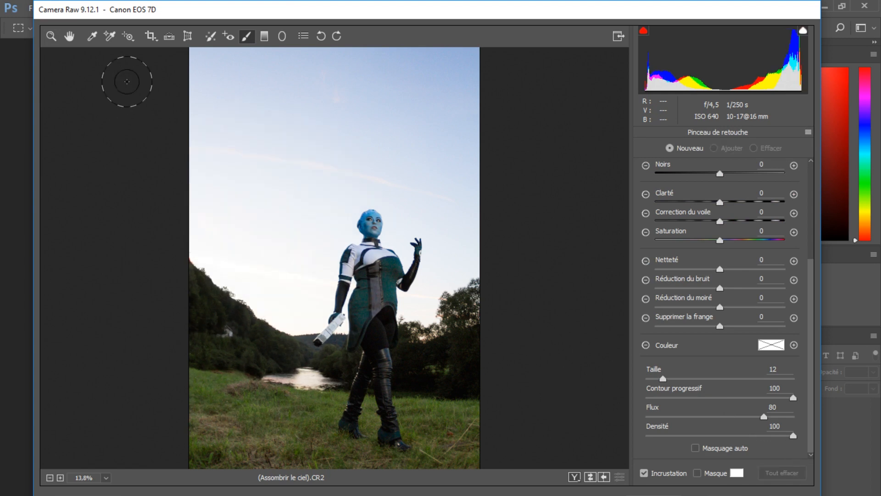
pyautogui.click(52, 36)
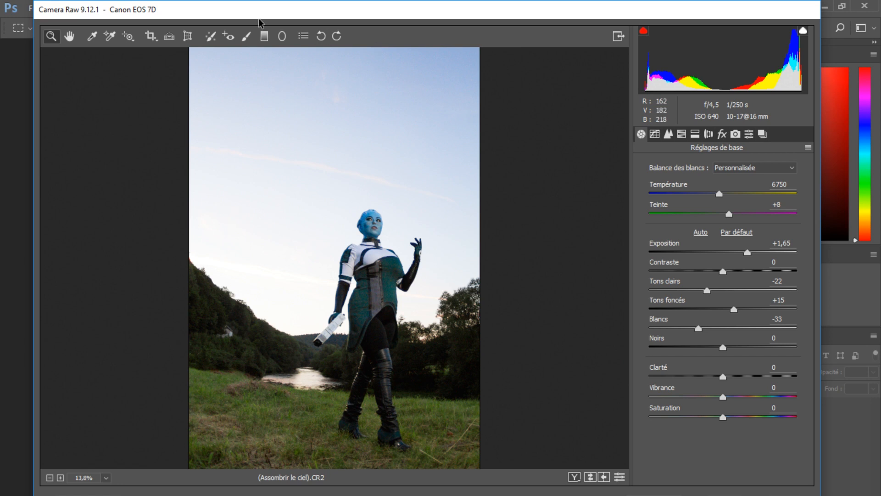
pyautogui.click(247, 36)
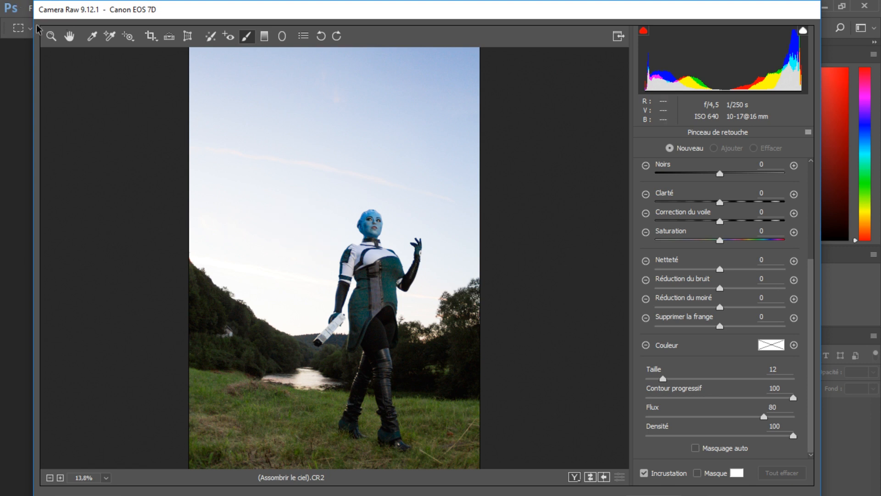
pyautogui.click(49, 37)
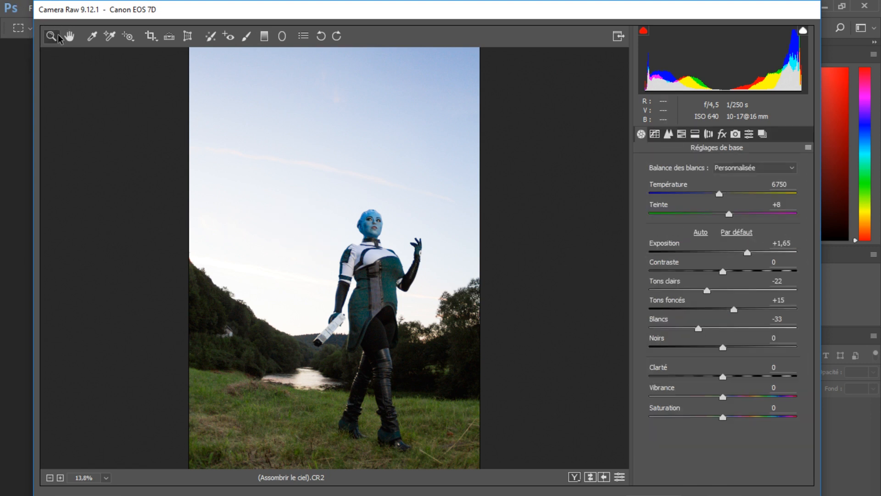
# Set the Correction du voile Niveau to +8 in Effets and check the figure up close
pyautogui.click(723, 133)
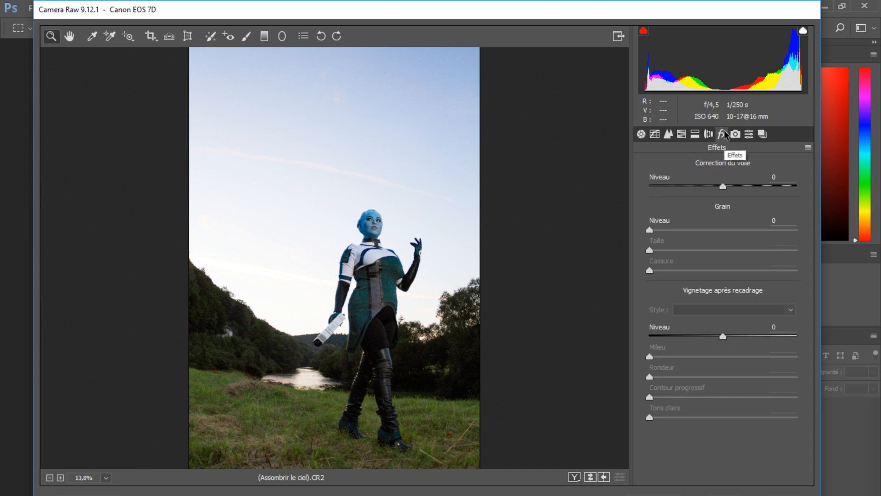
pyautogui.moveTo(722, 185); pyautogui.dragTo(734, 186)
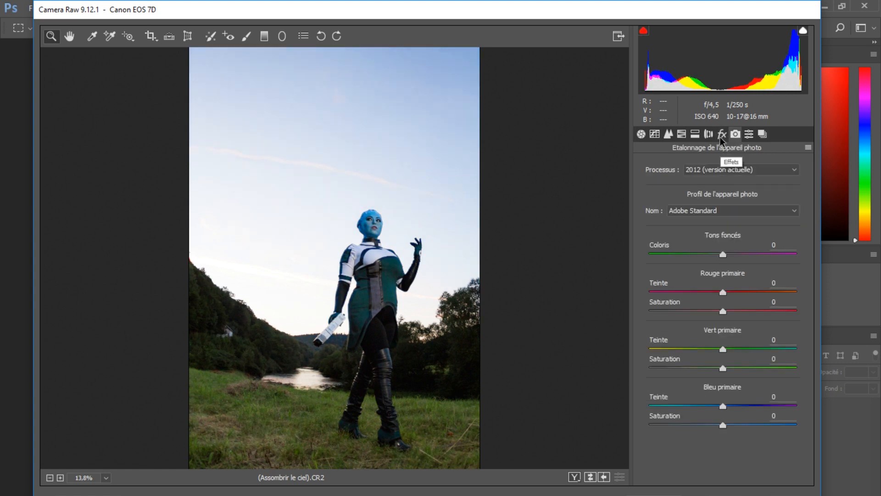
pyautogui.click(720, 134)
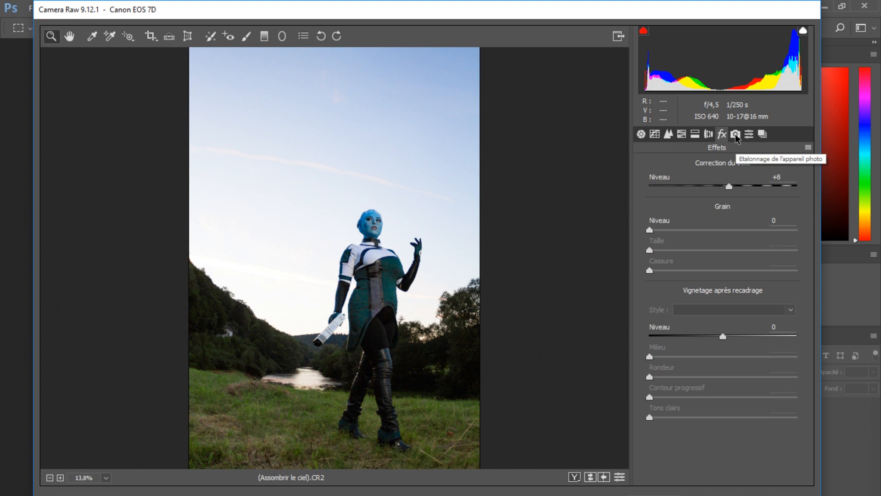
pyautogui.click(372, 311)
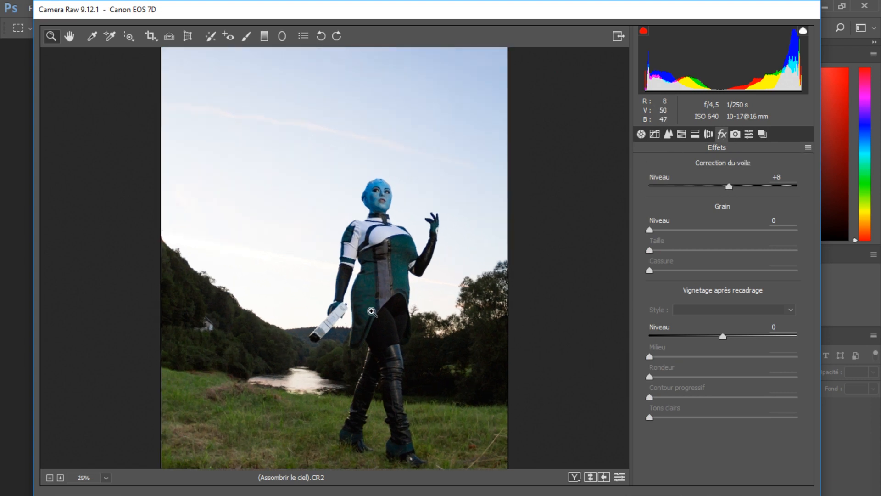
pyautogui.click(387, 238)
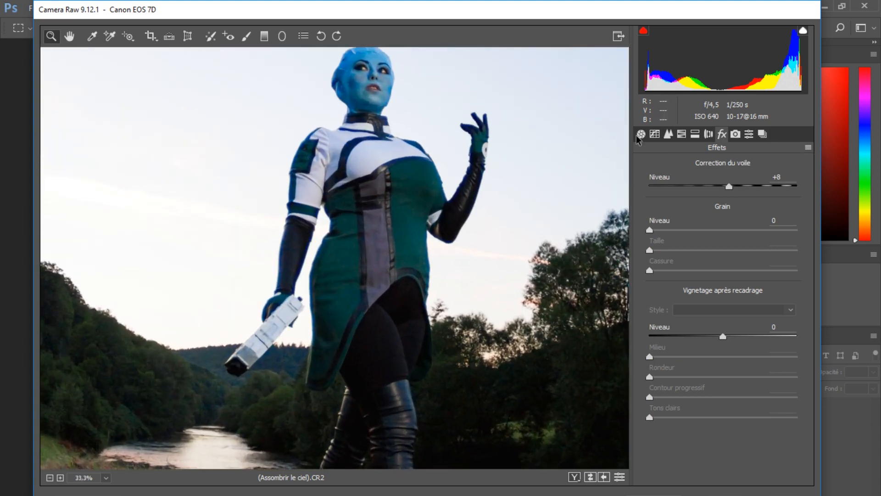
pyautogui.rightClick(335, 265)
pyautogui.click(420, 345)
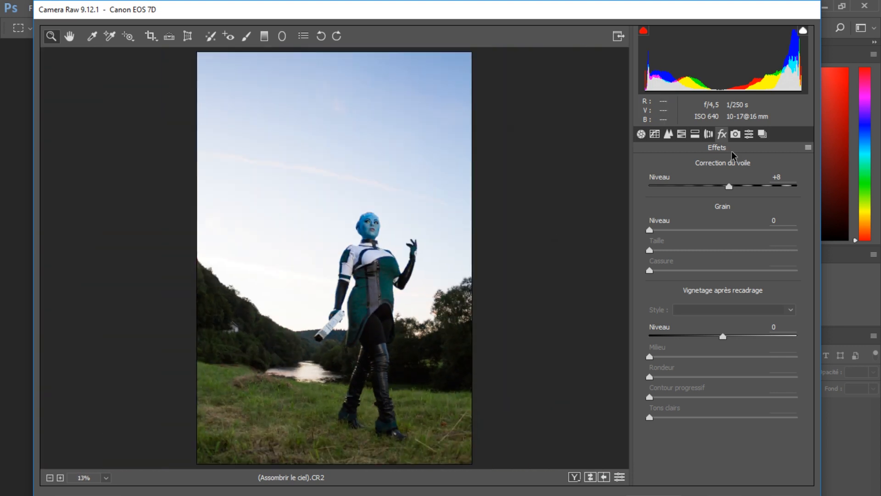
# Set the Tons foncés Coloris to -1 and the Rouge primaire Teinte to +1 in Etalonnage de l'appareil photo
pyautogui.click(642, 32)
pyautogui.click(736, 134)
pyautogui.moveTo(724, 254)
pyautogui.mouseDown()
pyautogui.moveTo(714, 255)
pyautogui.moveTo(723, 255)
pyautogui.mouseUp()
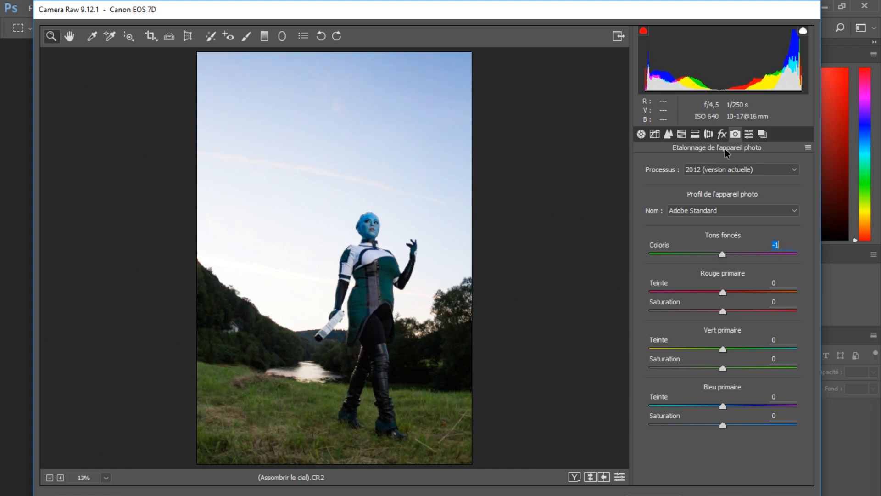
pyautogui.moveTo(723, 292)
pyautogui.mouseDown()
pyautogui.moveTo(698, 291)
pyautogui.moveTo(723, 290)
pyautogui.mouseUp()
pyautogui.click(343, 340)
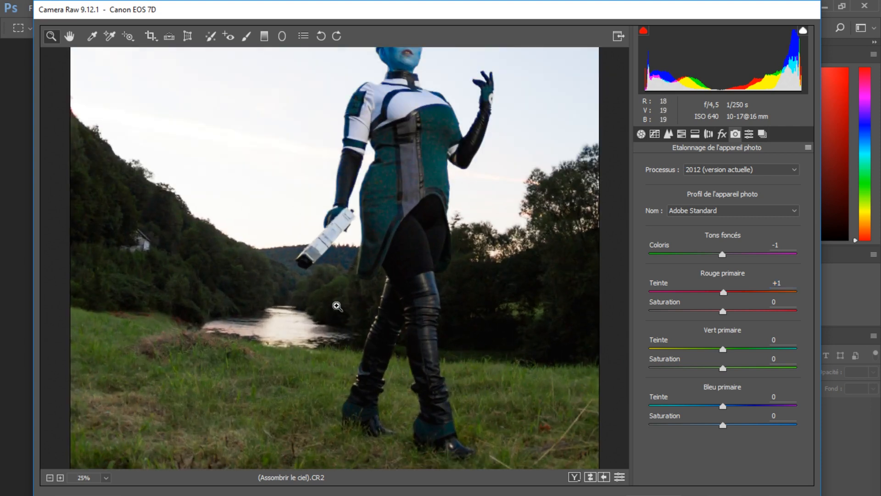
pyautogui.moveTo(723, 292)
pyautogui.mouseDown()
pyautogui.moveTo(705, 294)
pyautogui.moveTo(735, 292)
pyautogui.moveTo(723, 294)
pyautogui.mouseUp()
pyautogui.moveTo(520, 345); pyautogui.dragTo(406, 353)
pyautogui.click(750, 136)
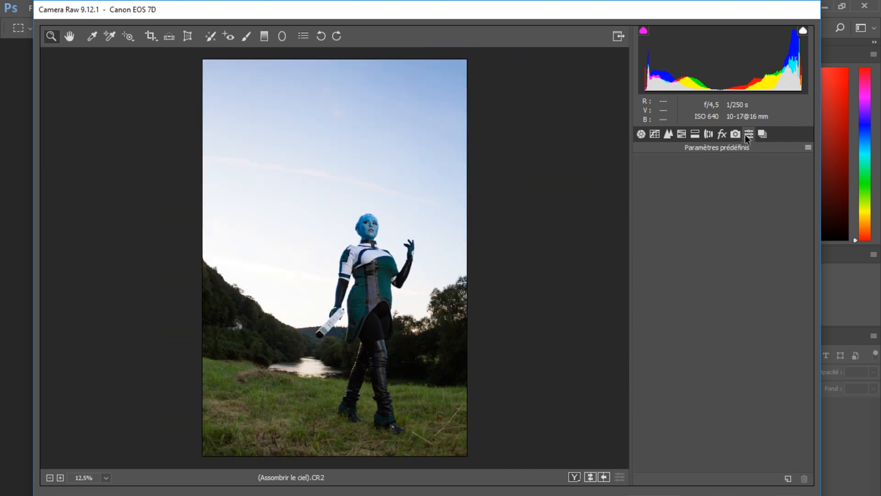
pyautogui.click(763, 135)
pyautogui.click(750, 134)
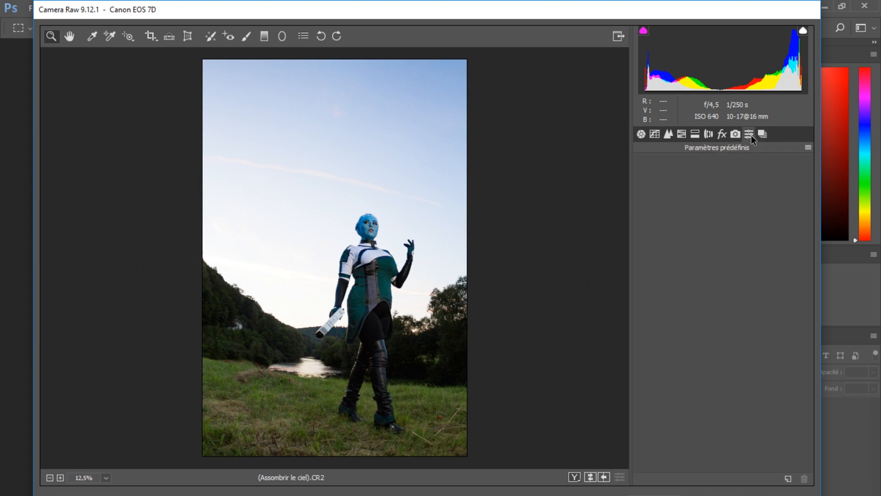
# Set Exposition to +1,60 in the Réglages de base
pyautogui.click(647, 134)
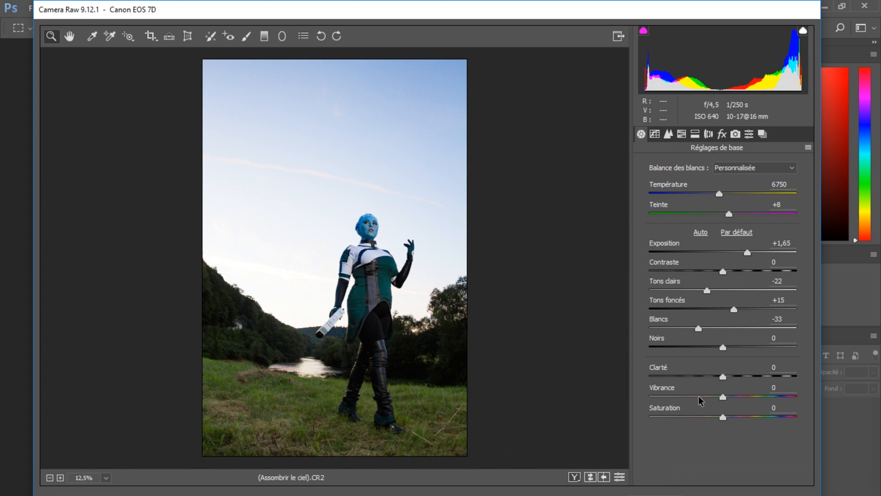
pyautogui.moveTo(747, 249); pyautogui.dragTo(746, 249)
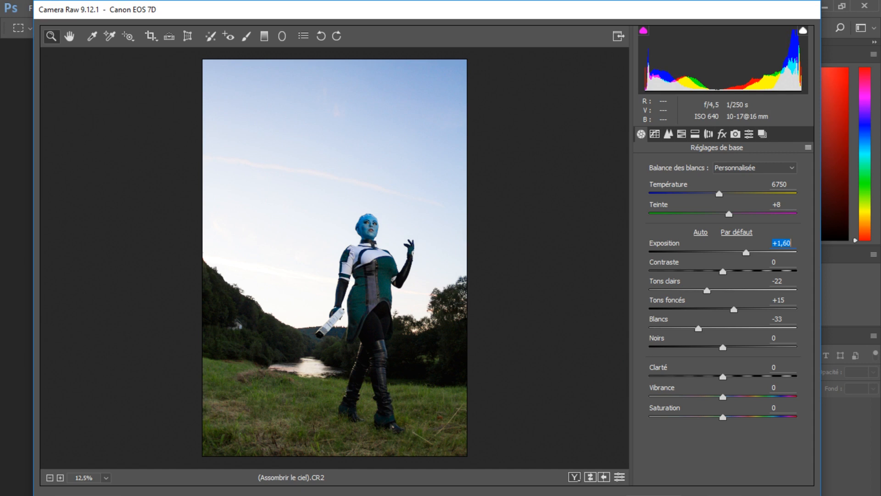
# Choose the sRGB IEC61966-2.1 colour space in the Options du workflow and open the developed photo in Photoshop
pyautogui.click(477, 488)
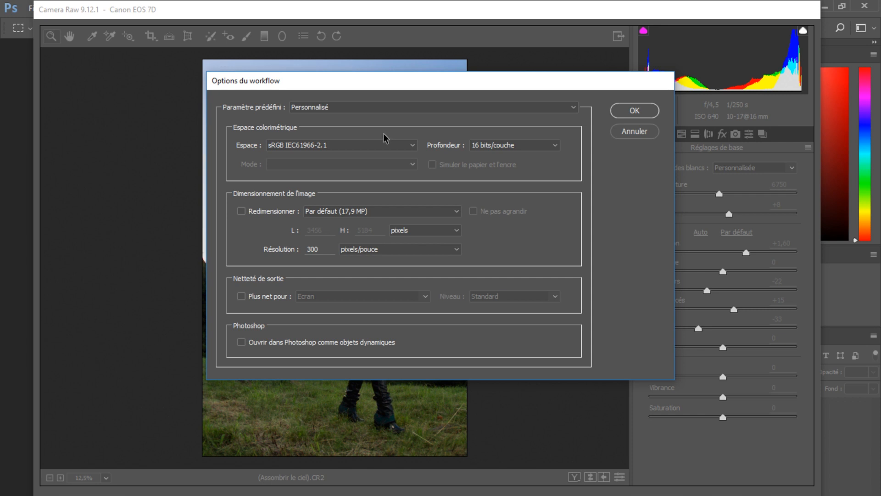
pyautogui.click(290, 144)
pyautogui.click(292, 157)
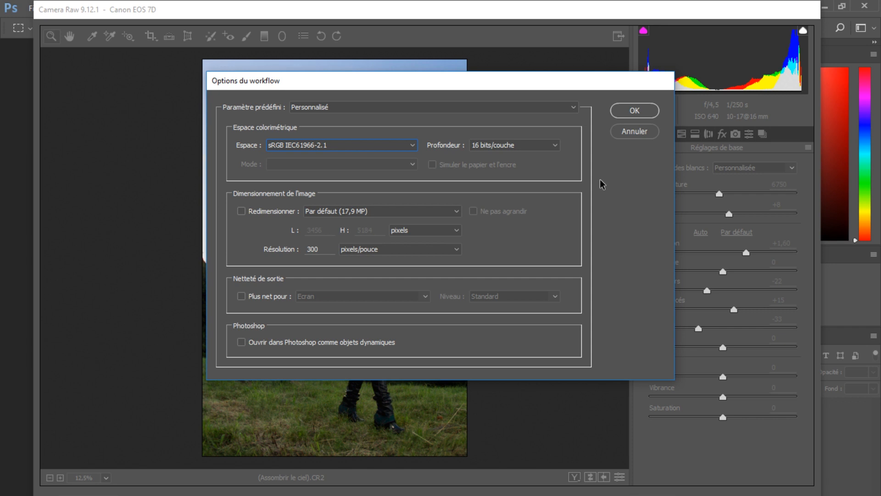
pyautogui.click(635, 111)
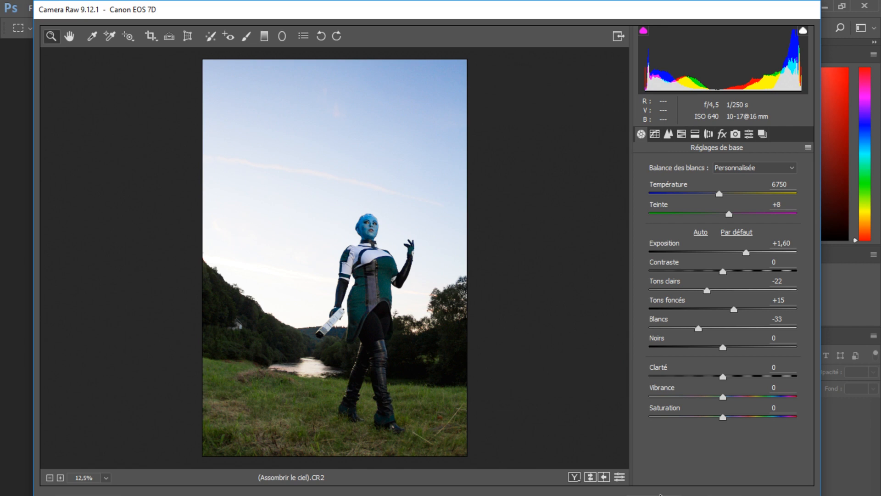
pyautogui.click(679, 495)
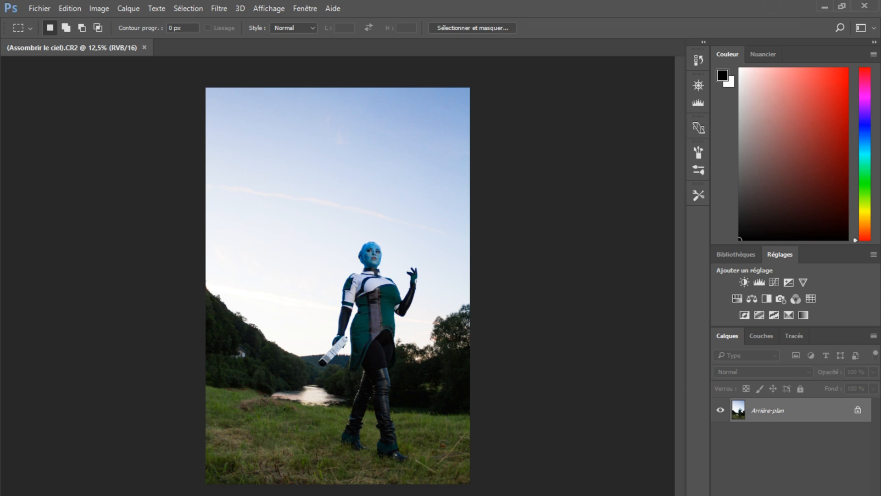
# Reopen the RAW photo in Camera Raw, minimise Tons clairs, slightly reduce Exposition, and open this darker version as a second document
pyautogui.hotkey('ctrl', 'shift', 'a')
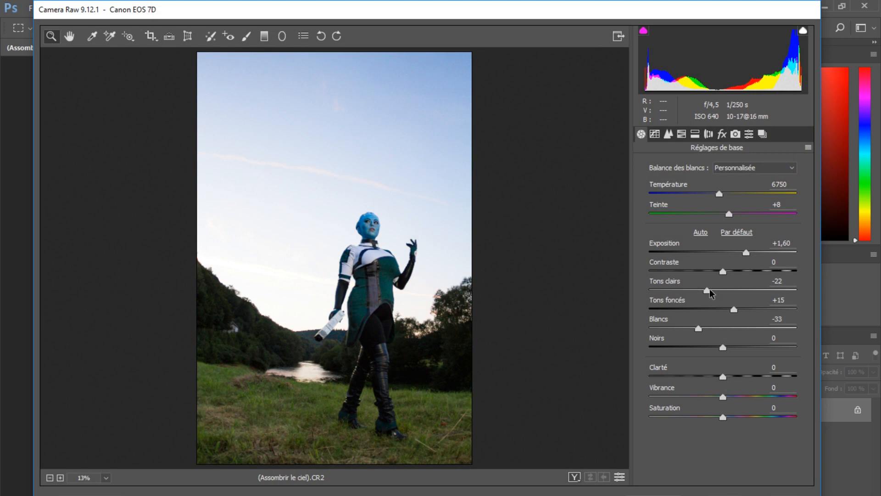
pyautogui.moveTo(708, 290); pyautogui.dragTo(647, 288)
pyautogui.moveTo(746, 252); pyautogui.dragTo(740, 253)
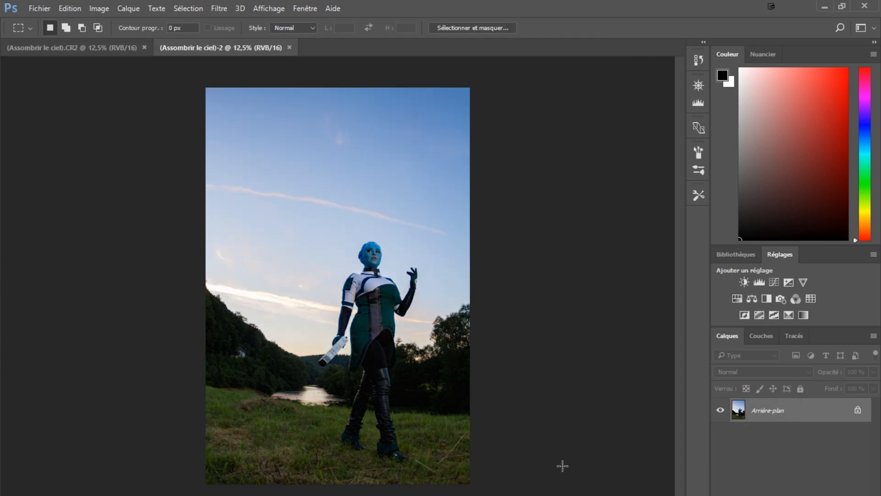
# Copy the darker version as a layer above Arrière-plan in (Assombrir le ciel).CR2 and close its separate document
pyautogui.moveTo(265, 46); pyautogui.dragTo(880, 104)
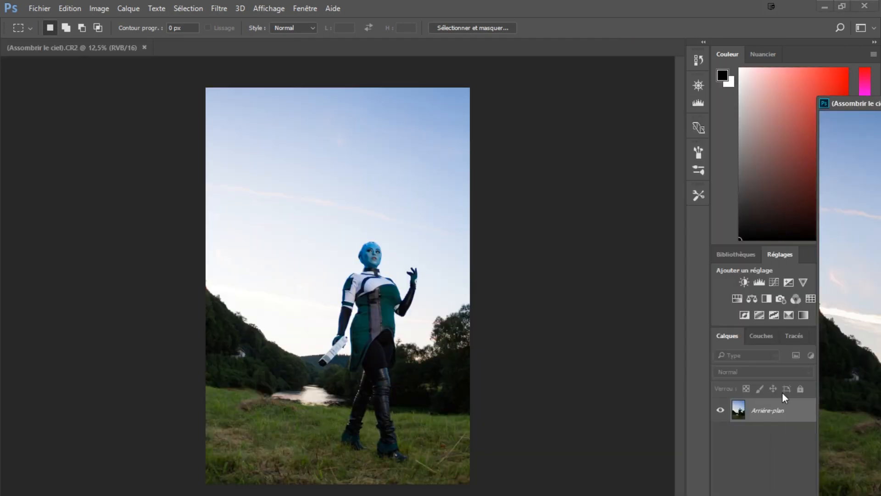
pyautogui.moveTo(768, 422); pyautogui.dragTo(248, 322)
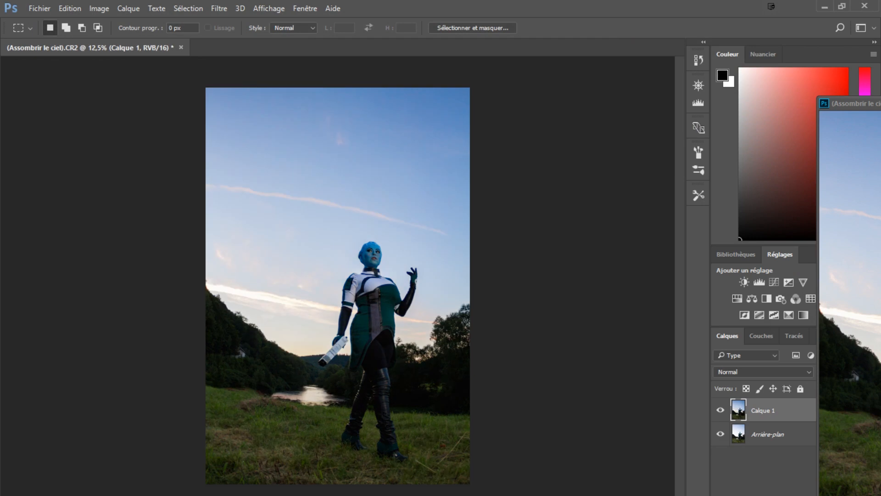
pyautogui.click(880, 104)
pyautogui.click(444, 211)
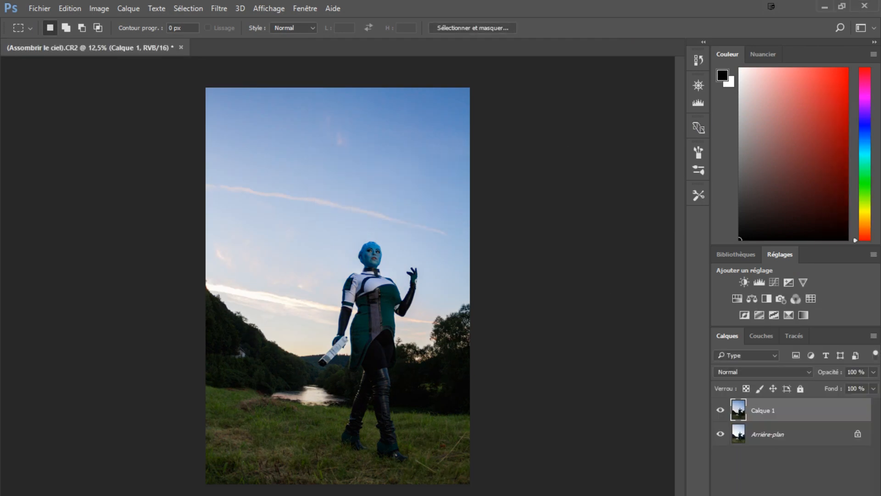
# Add a layer mask to Calque 1 and invert it to black to hide the darker version
pyautogui.click(784, 495)
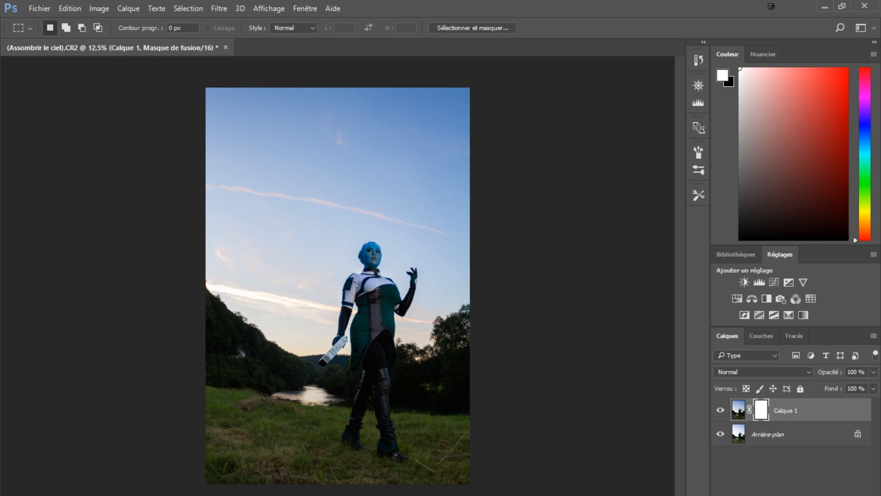
pyautogui.moveTo(594, 146); pyautogui.dragTo(572, 122)
pyautogui.click(622, 291)
pyautogui.scroll(3, 317, 288)
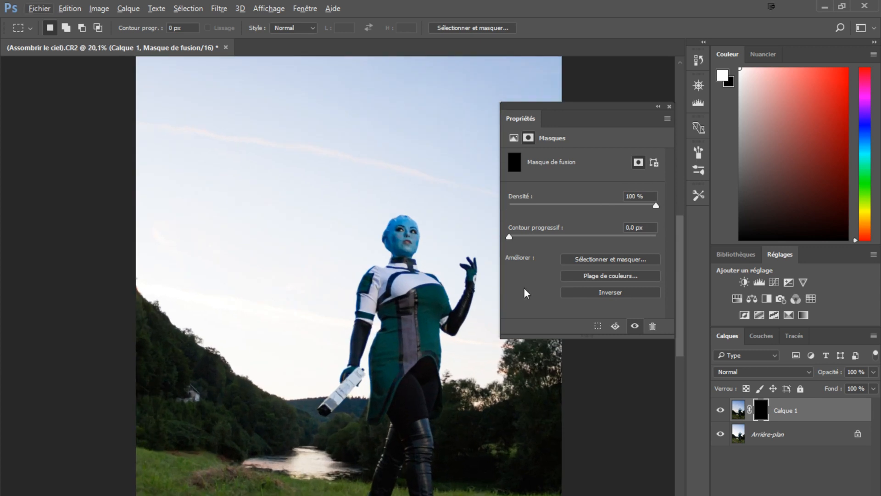
# Switch the workspace to Photographie
pyautogui.click(304, 8)
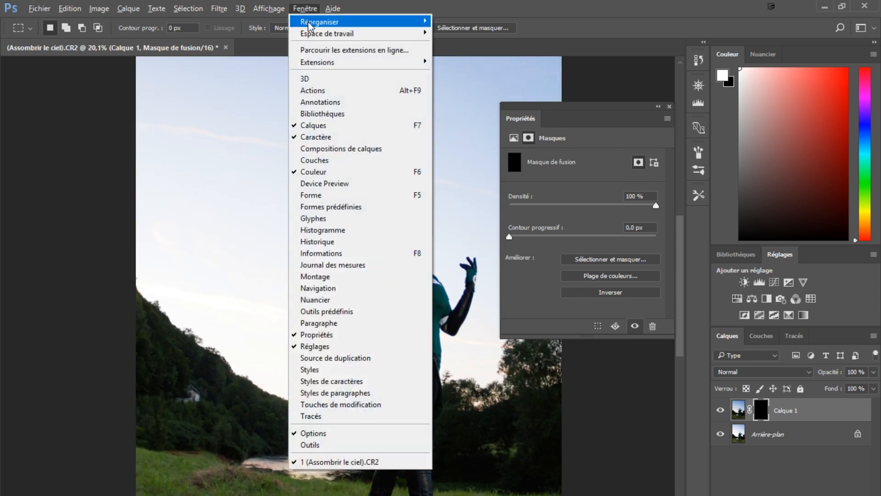
pyautogui.moveTo(335, 35)
pyautogui.click(224, 90)
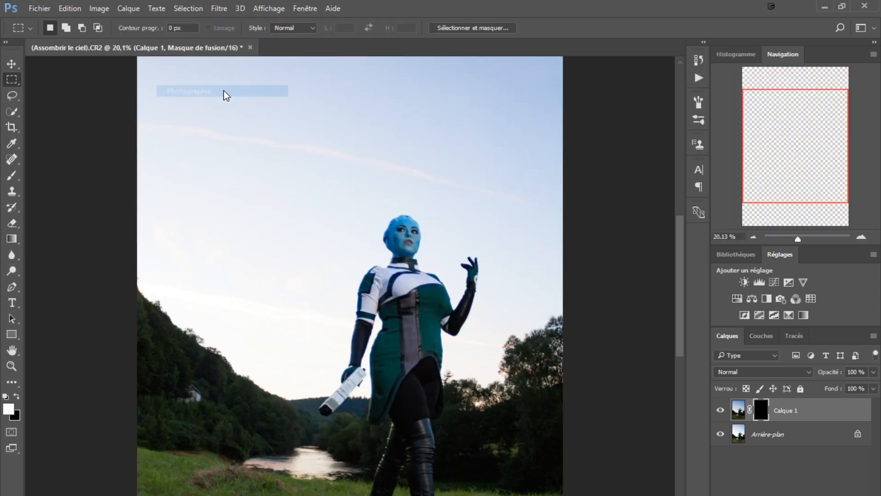
# Set up the brush with a size of 1360 px, Opacité 87 %, and pen pressure controlling opacity and size
pyautogui.click(13, 222)
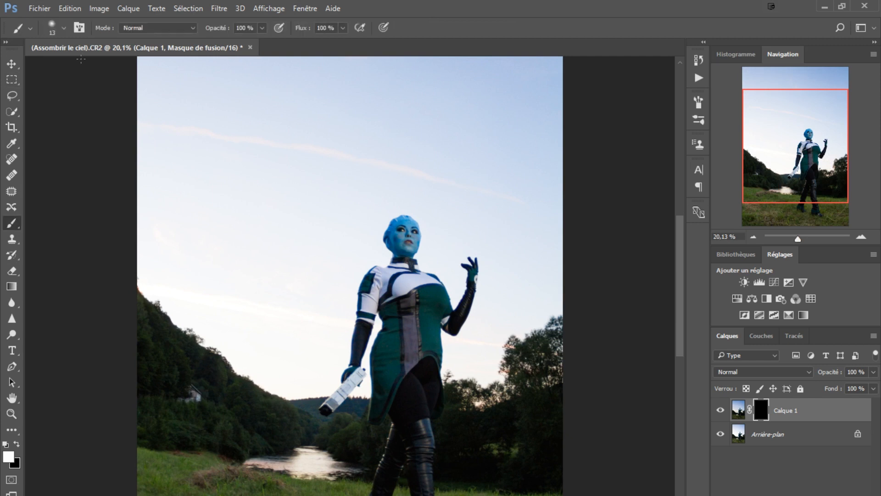
pyautogui.click(64, 27)
pyautogui.moveTo(118, 67)
pyautogui.mouseDown()
pyautogui.moveTo(151, 67)
pyautogui.moveTo(144, 68)
pyautogui.mouseUp()
pyautogui.click(148, 68)
pyautogui.moveTo(147, 69); pyautogui.dragTo(144, 68)
pyautogui.click(146, 68)
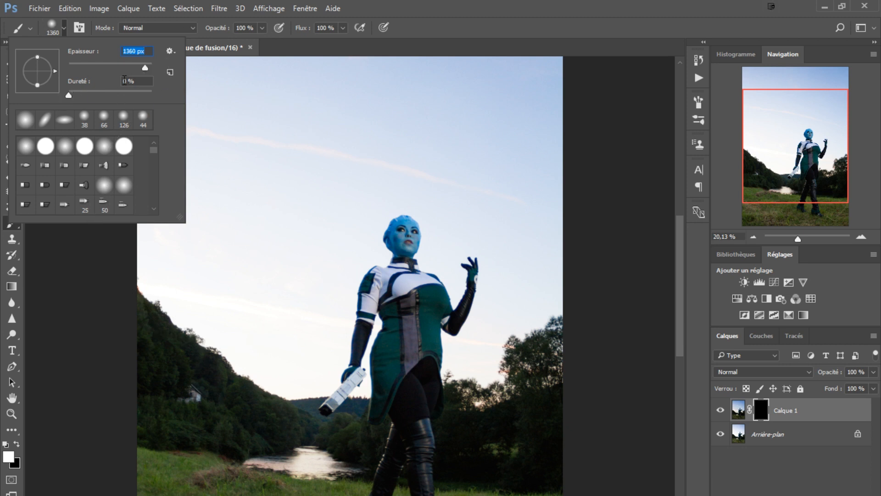
pyautogui.moveTo(214, 28); pyautogui.dragTo(201, 29)
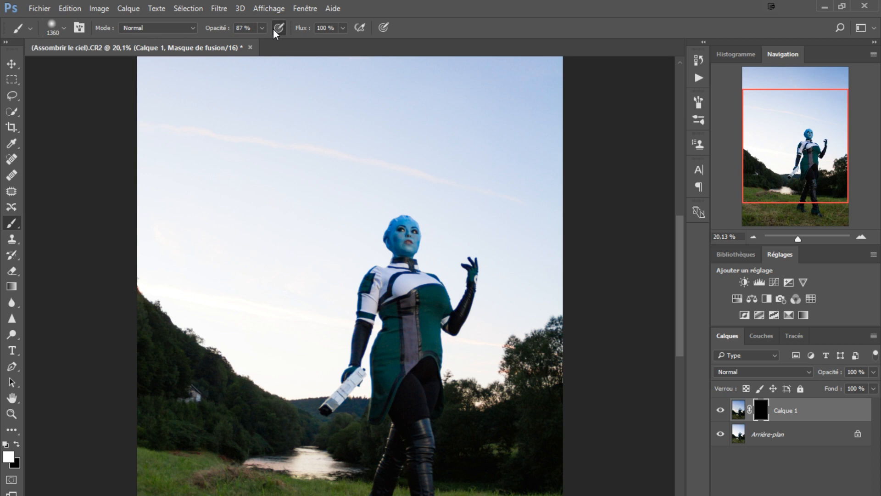
pyautogui.click(384, 28)
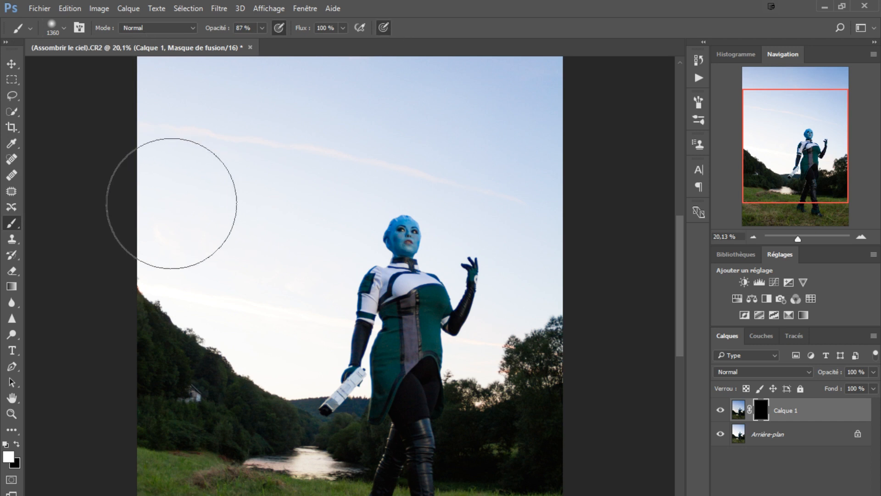
# Set the brush opacity to 50 % and paint the darker sky into Calque 1's mask on the figure's left side
pyautogui.moveTo(218, 32)
pyautogui.mouseDown()
pyautogui.moveTo(197, 18)
pyautogui.moveTo(206, 31)
pyautogui.mouseUp()
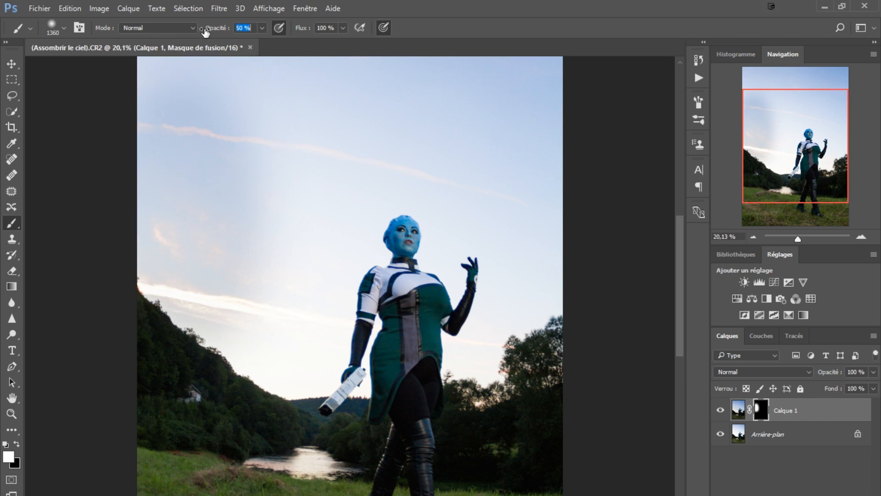
pyautogui.moveTo(227, 222)
pyautogui.mouseDown()
pyautogui.moveTo(262, 278)
pyautogui.moveTo(278, 345)
pyautogui.mouseUp()
pyautogui.moveTo(285, 313)
pyautogui.mouseDown()
pyautogui.moveTo(287, 358)
pyautogui.moveTo(300, 287)
pyautogui.moveTo(290, 185)
pyautogui.moveTo(139, 197)
pyautogui.moveTo(231, 152)
pyautogui.mouseUp()
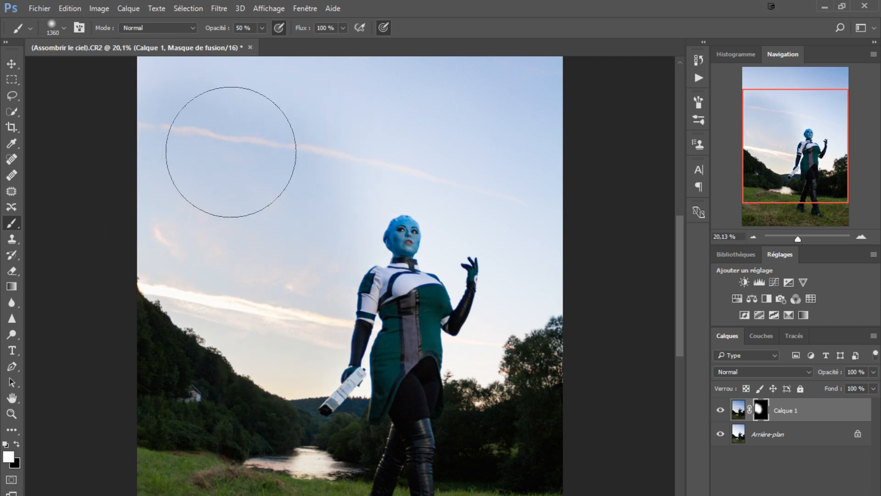
# Set up the Eraser at 1029 px and undo a trial stroke across the upper sky
pyautogui.click(14, 272)
pyautogui.click(63, 28)
pyautogui.click(110, 68)
pyautogui.click(146, 68)
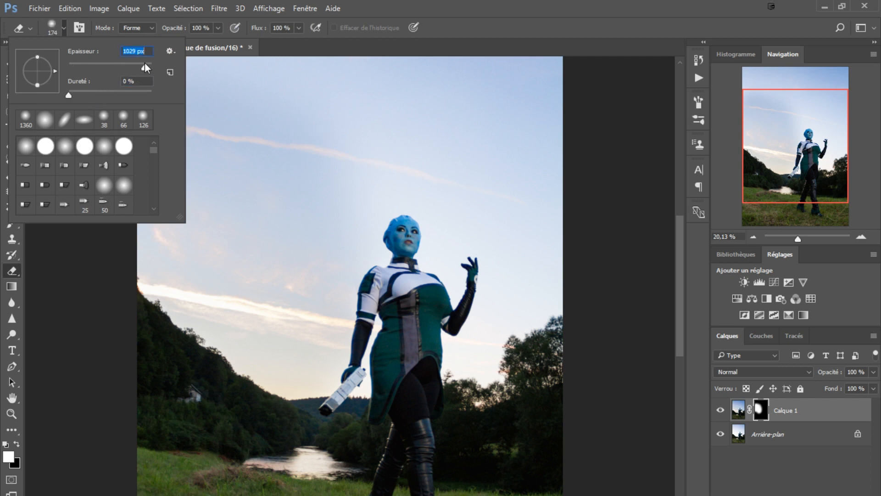
pyautogui.moveTo(359, 146); pyautogui.dragTo(110, 98)
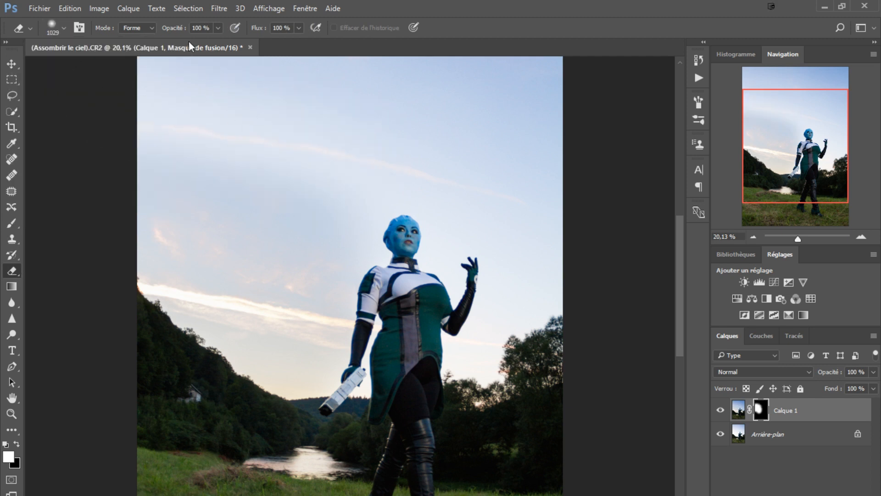
pyautogui.hotkey('ctrl', 'z')
# Set the Eraser to Opacité 27 % with pen pressure controlling opacity and size, and soften the mask above and left of the figure
pyautogui.click(235, 28)
pyautogui.press('7')
pyautogui.press('2')
pyautogui.click(306, 149)
pyautogui.hotkey('ctrl', 'z')
pyautogui.press('2')
pyautogui.press('7')
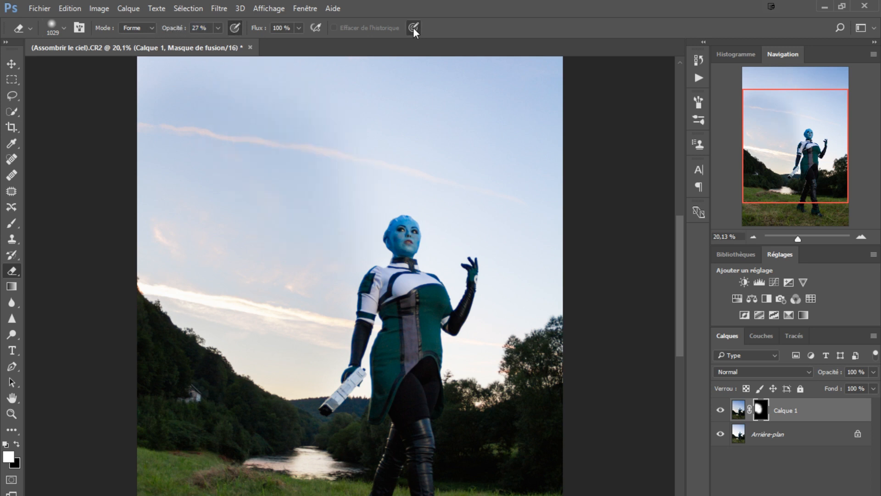
pyautogui.moveTo(283, 96)
pyautogui.mouseDown()
pyautogui.moveTo(195, 111)
pyautogui.moveTo(244, 144)
pyautogui.moveTo(330, 173)
pyautogui.mouseUp()
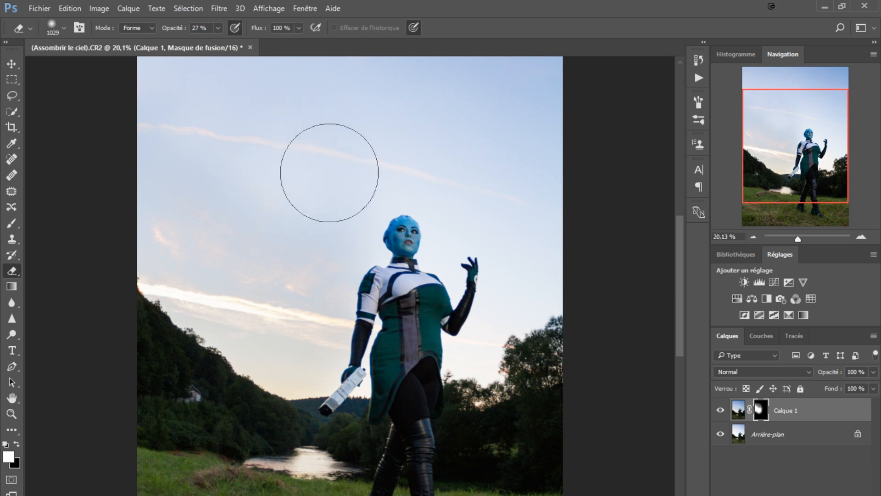
# Paint the darker sky into Calque 1's mask around the figure's raised hand with the 50 % brush
pyautogui.click(12, 224)
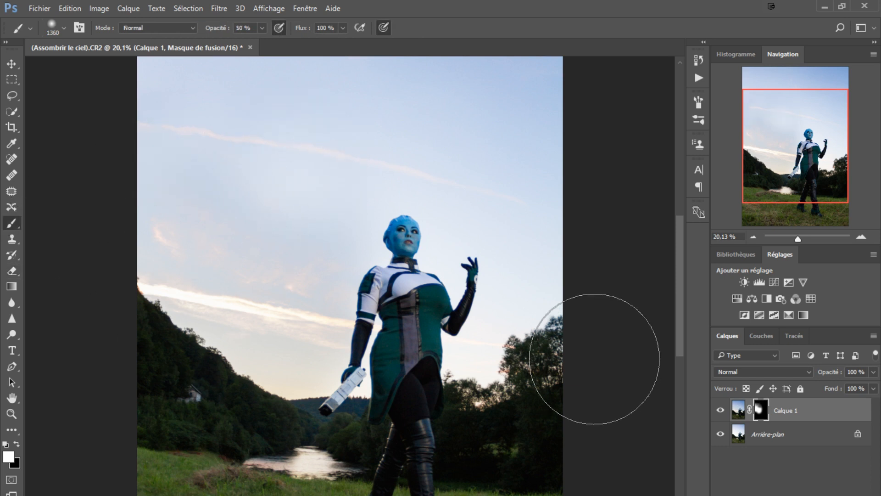
pyautogui.click(471, 267)
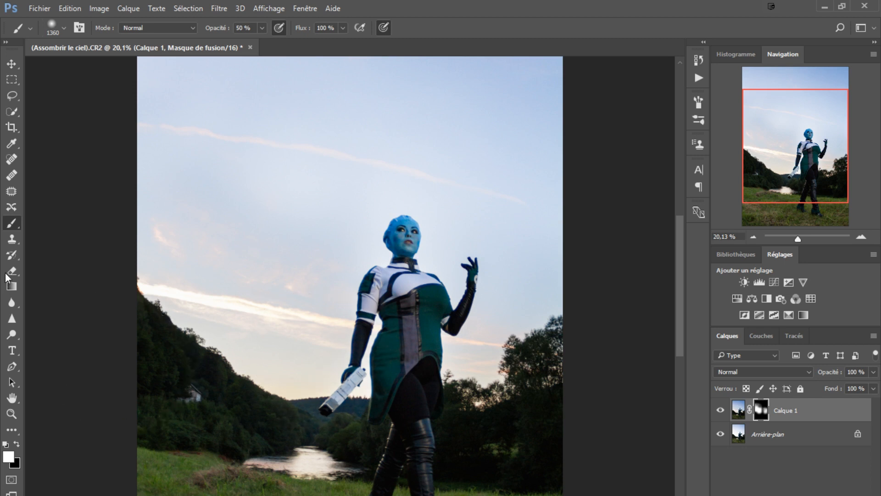
pyautogui.click(10, 274)
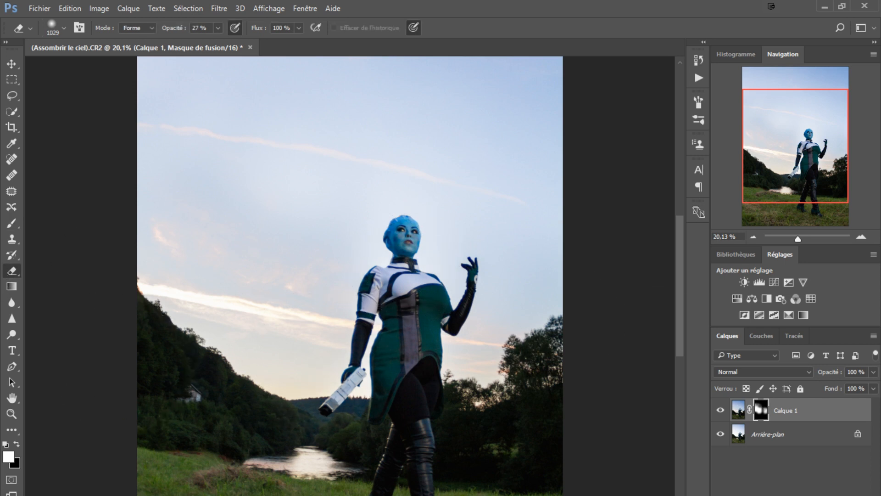
# Feather Calque 1's mask with a Contour progressif of 390,9 px, comparing the result with the layer hidden
pyautogui.moveTo(552, 70); pyautogui.dragTo(547, 68)
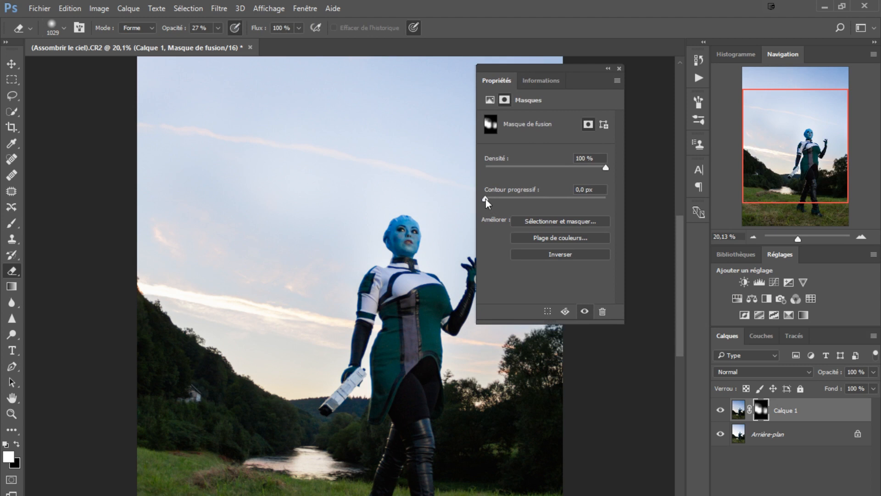
pyautogui.moveTo(487, 200); pyautogui.dragTo(576, 199)
pyautogui.click(719, 411)
pyautogui.click(719, 410)
pyautogui.moveTo(577, 197); pyautogui.dragTo(585, 198)
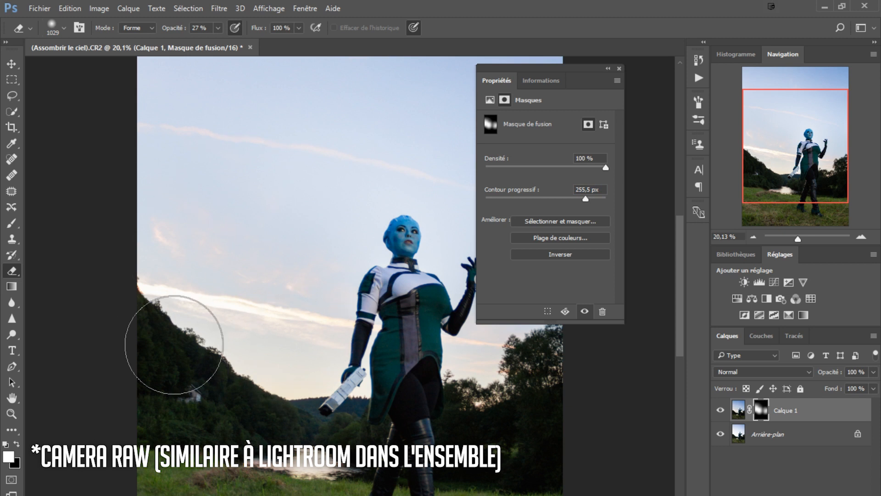
pyautogui.moveTo(585, 198); pyautogui.dragTo(589, 199)
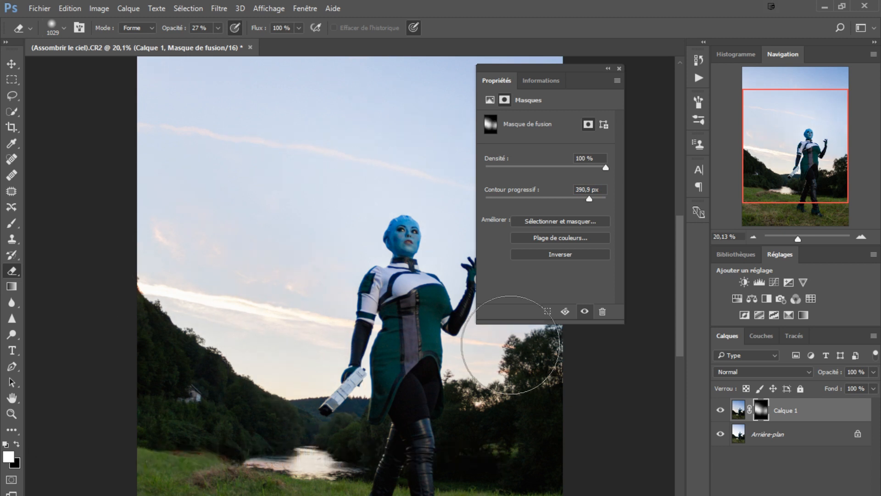
# Group Calque 1 and add a white layer mask to the group
pyautogui.hotkey('ctrl', 'g')
pyautogui.moveTo(783, 428); pyautogui.dragTo(778, 406)
pyautogui.click(734, 405)
pyautogui.click(780, 495)
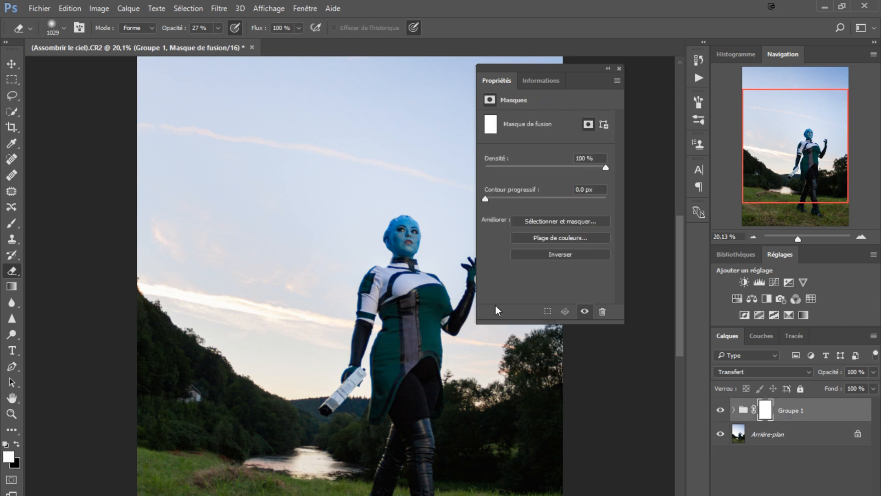
# Reduce the Eraser to 288 px and erase part of the group's mask over the figure's torso
pyautogui.click(64, 28)
pyautogui.moveTo(145, 74); pyautogui.dragTo(134, 72)
pyautogui.click(415, 271)
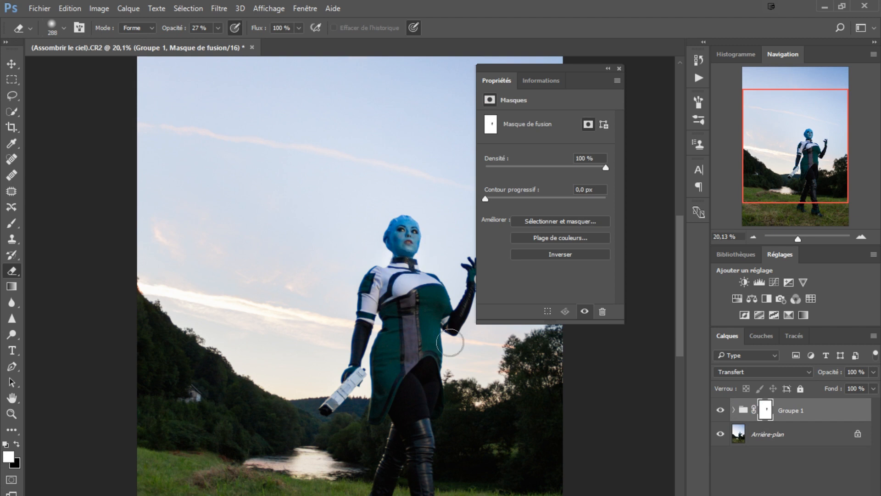
# Toggle the visibility of Groupe 1 to compare the whole photo with and without the darkened sky
pyautogui.click(721, 410)
pyautogui.click(721, 410)
pyautogui.scroll(-4, 395, 382)
pyautogui.click(722, 412)
pyautogui.click(721, 412)
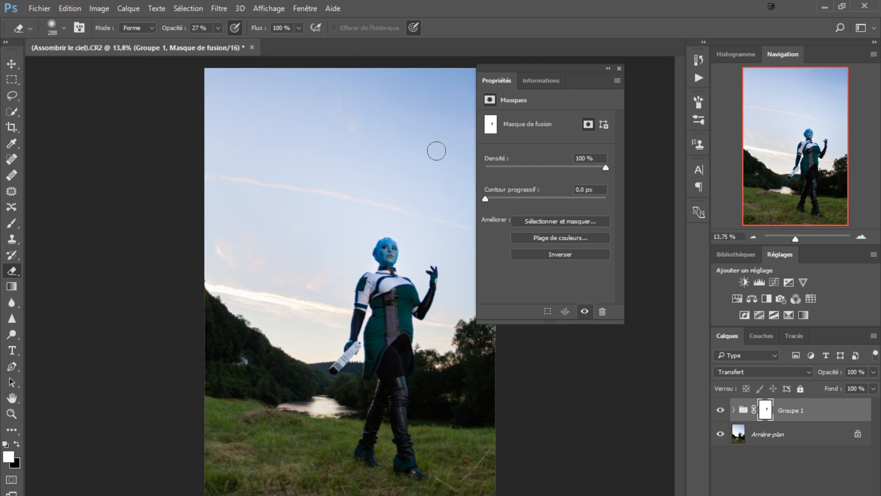
pyautogui.moveTo(484, 88); pyautogui.dragTo(527, 95)
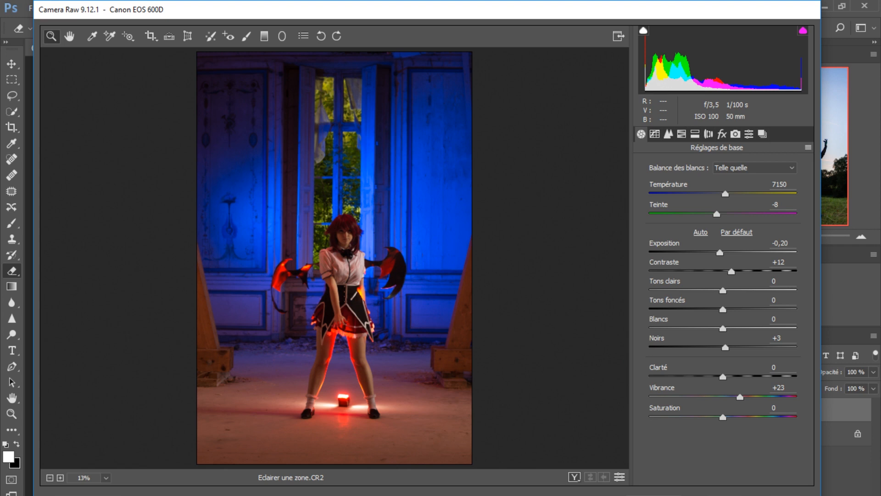
# In Eclairer une zone.CR2, set Exposition to -0,05, Contraste to +18, Tons clairs to +8, Température to 6650 and Noirs to -6
pyautogui.moveTo(723, 250); pyautogui.dragTo(729, 291)
pyautogui.moveTo(720, 193); pyautogui.dragTo(716, 195)
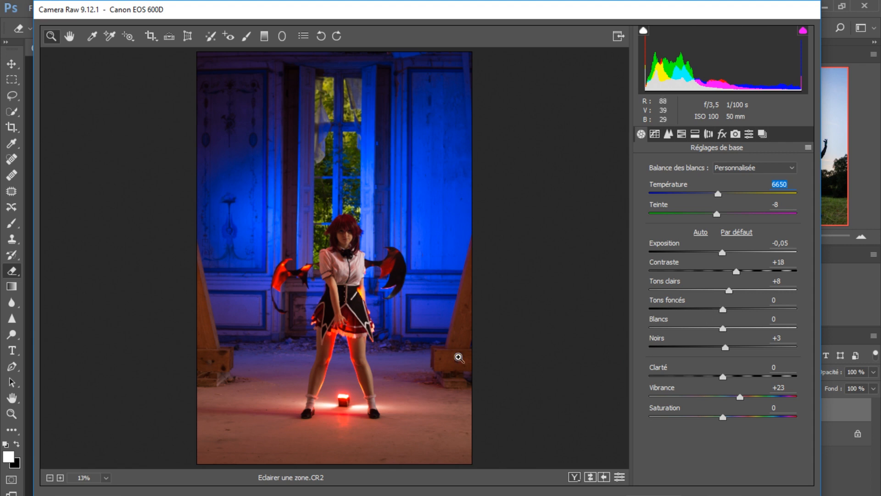
pyautogui.moveTo(723, 351); pyautogui.dragTo(715, 345)
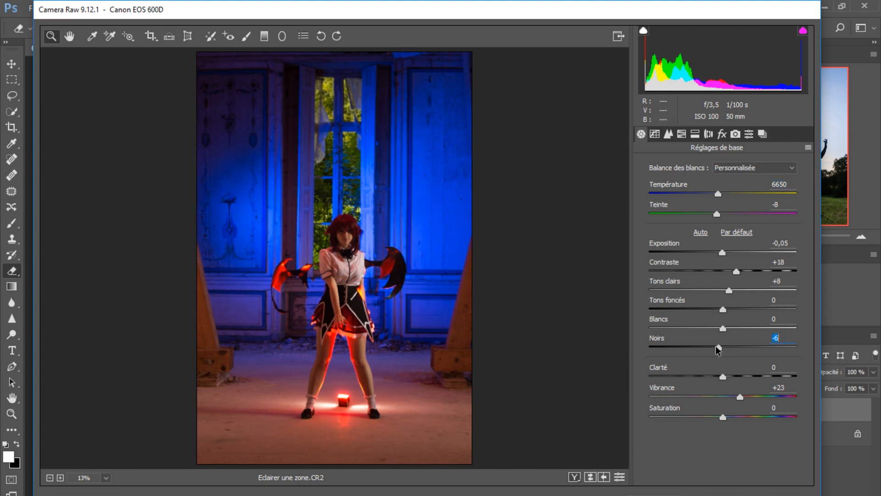
# Set Correction du voile to +7 and the purple defringe Quantité de violet to 2, checking the figure up close
pyautogui.click(721, 134)
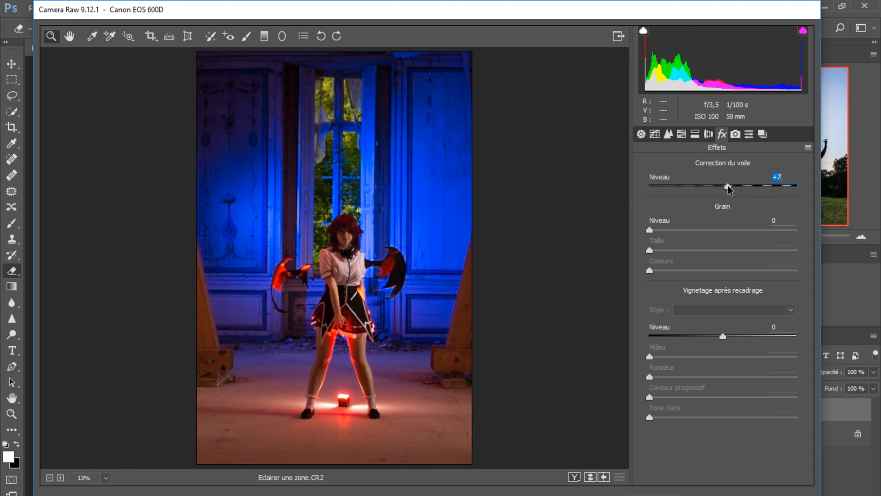
pyautogui.click(708, 134)
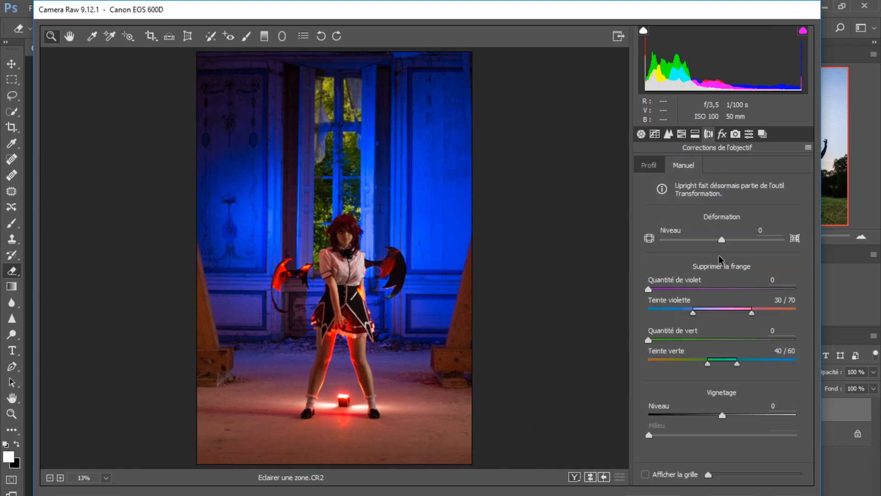
pyautogui.moveTo(650, 290); pyautogui.dragTo(661, 291)
pyautogui.click(358, 238)
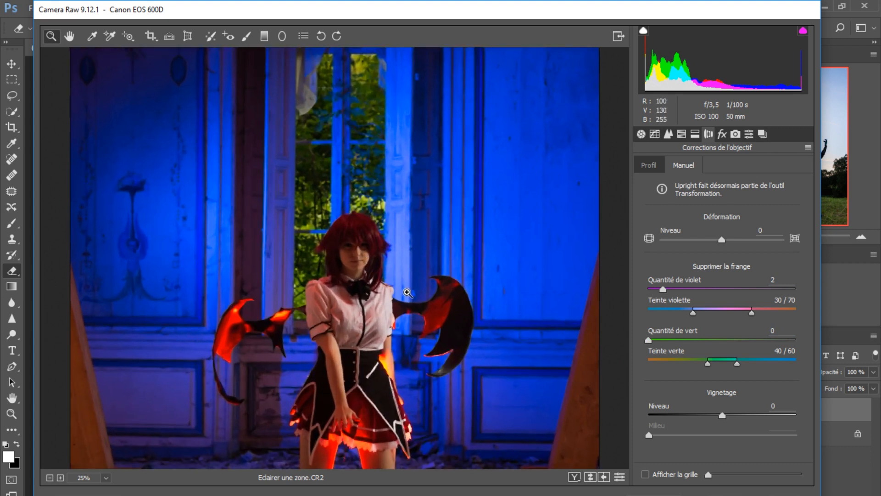
pyautogui.keyDown('alt'); pyautogui.click(407, 292); pyautogui.keyUp('alt')
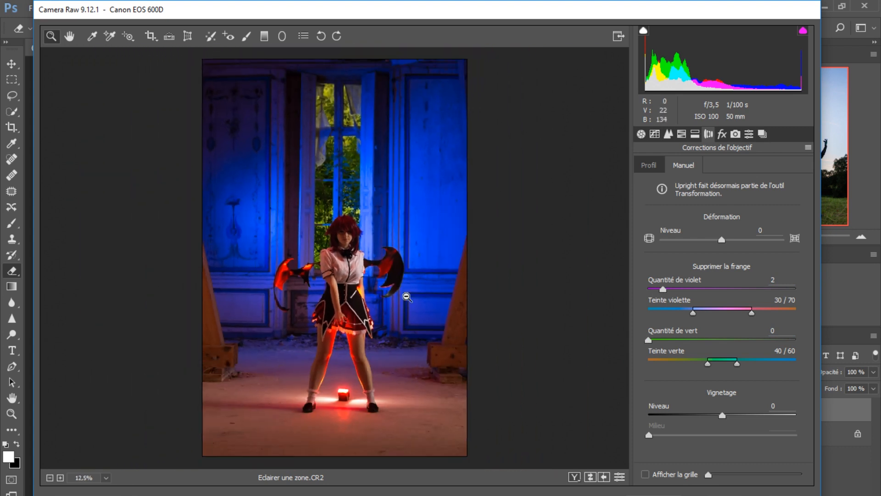
# Try Vibrance at +7 and at +100 to judge its effect, and bring it back to +4
pyautogui.click(642, 133)
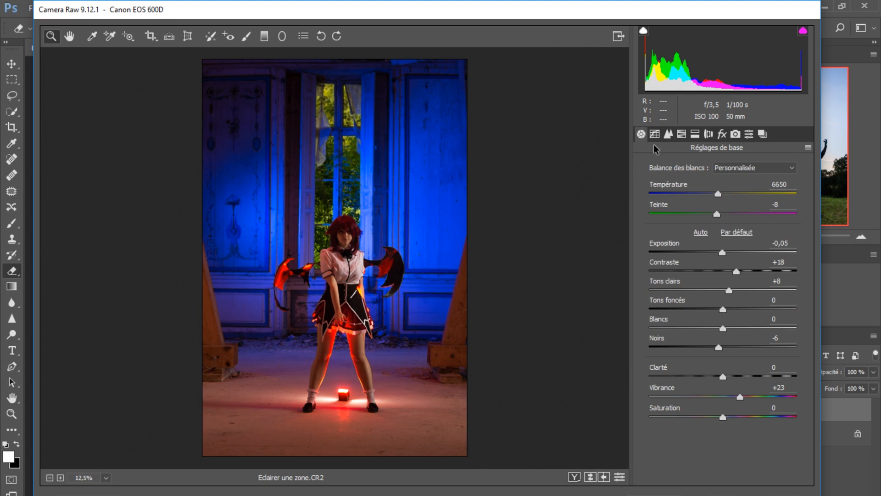
pyautogui.moveTo(740, 396); pyautogui.dragTo(728, 396)
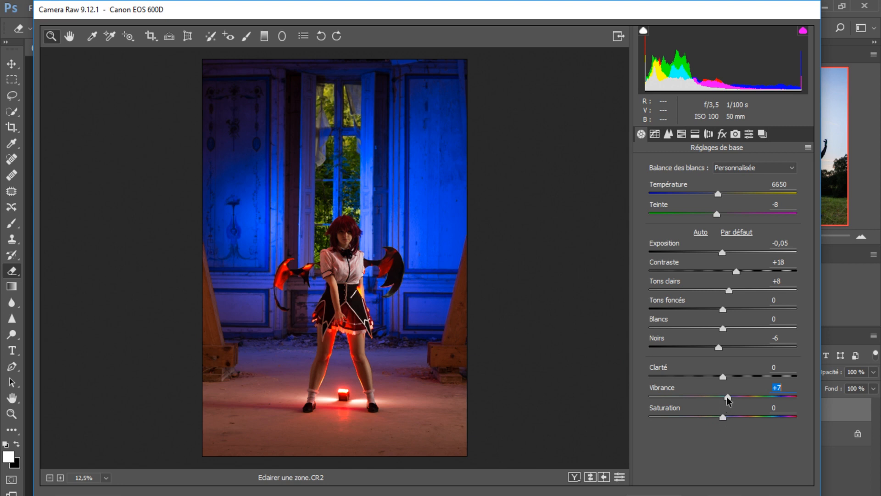
pyautogui.moveTo(728, 394); pyautogui.dragTo(818, 393)
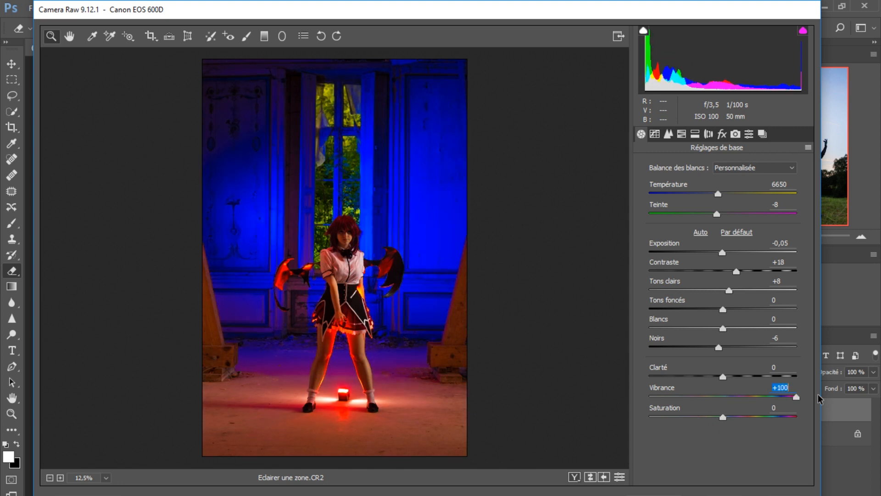
pyautogui.click(730, 397)
# Try Saturation at +100 and examine the red light around the legs and floor up close
pyautogui.moveTo(724, 416); pyautogui.dragTo(808, 415)
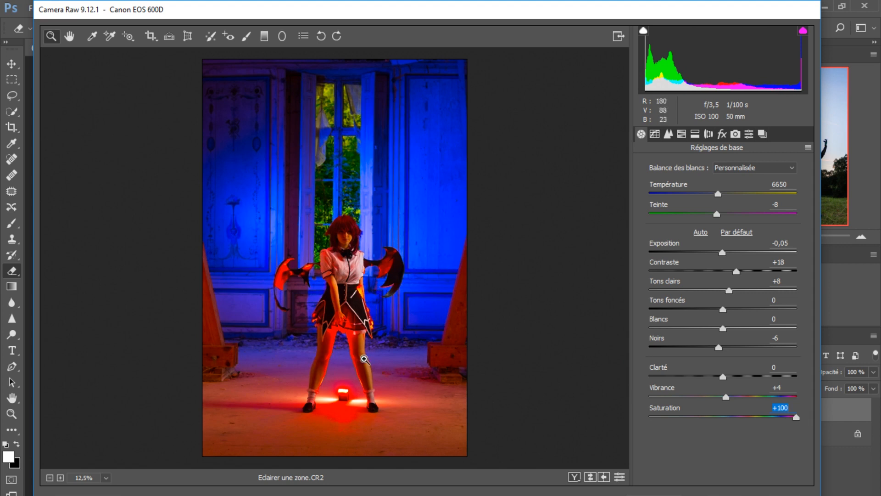
pyautogui.click(395, 385)
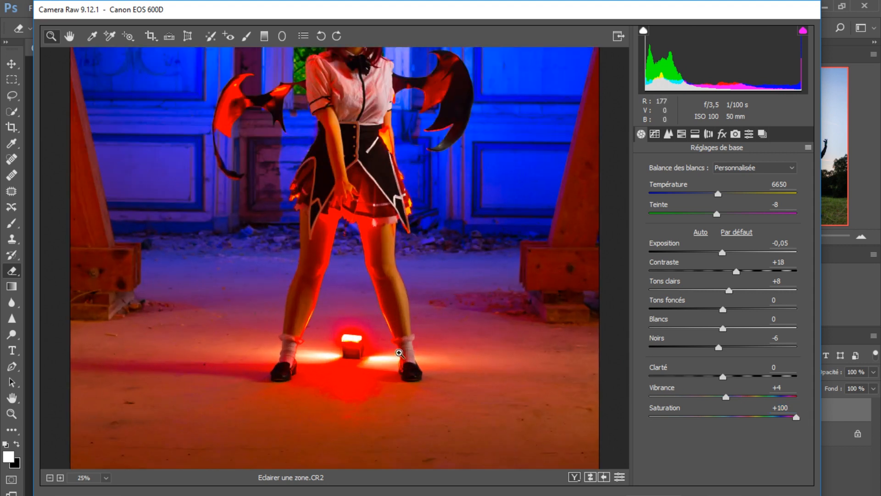
pyautogui.rightClick(406, 354)
pyautogui.click(472, 380)
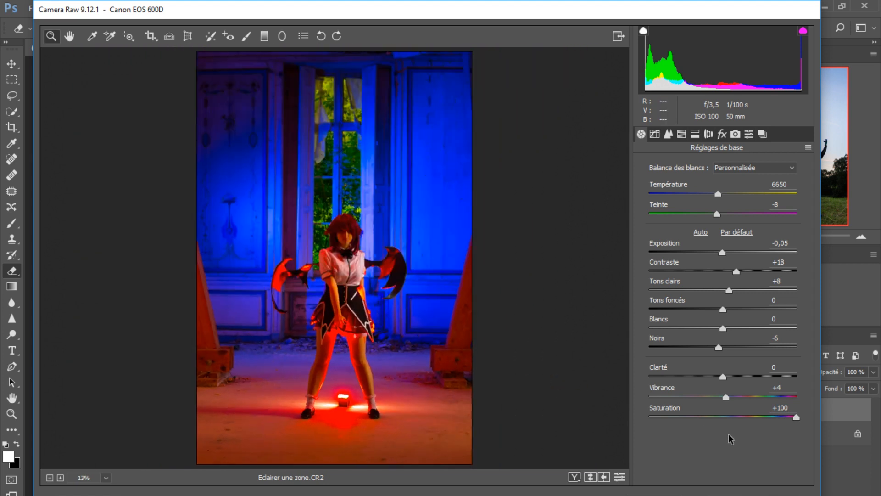
# Set Vibrance to +31 and Saturation to -1
pyautogui.click(726, 416)
pyautogui.moveTo(726, 396); pyautogui.dragTo(745, 395)
pyautogui.click(730, 416)
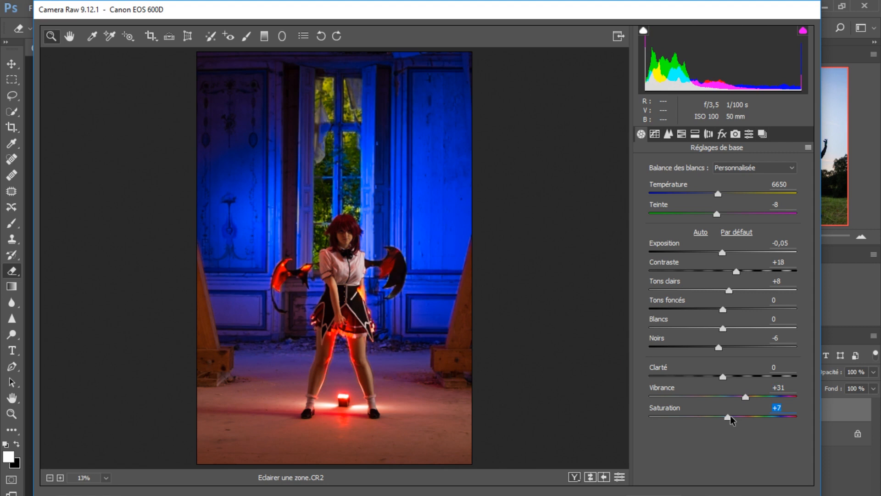
pyautogui.click(722, 417)
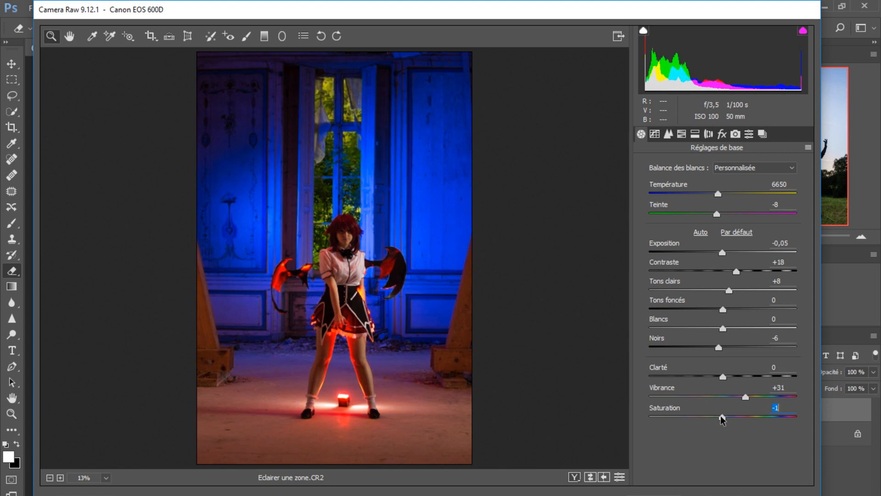
# Adjust the TSI luminance to +22 for Rouges, -38 for Oranges and +21 for Jaunes
pyautogui.click(709, 133)
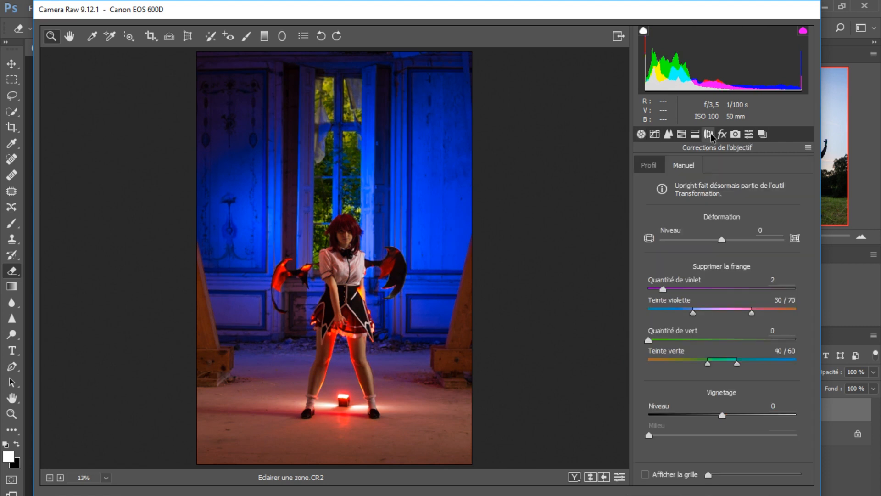
pyautogui.click(641, 134)
pyautogui.click(695, 134)
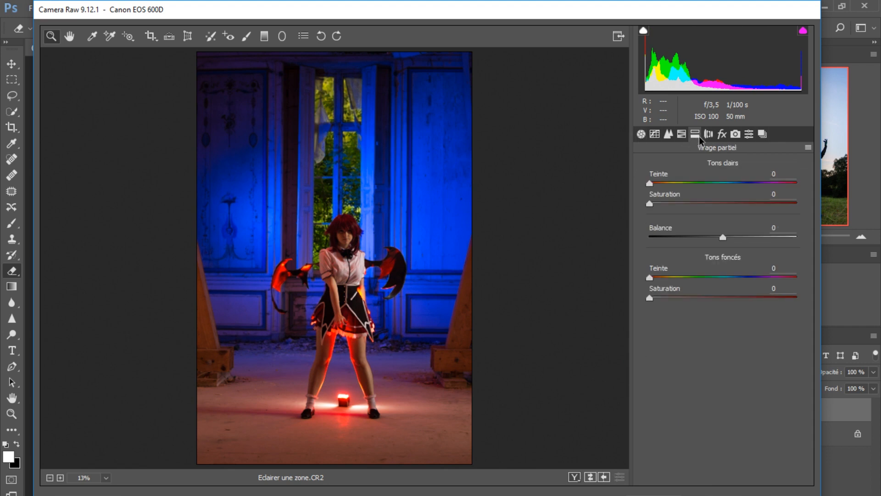
pyautogui.click(682, 134)
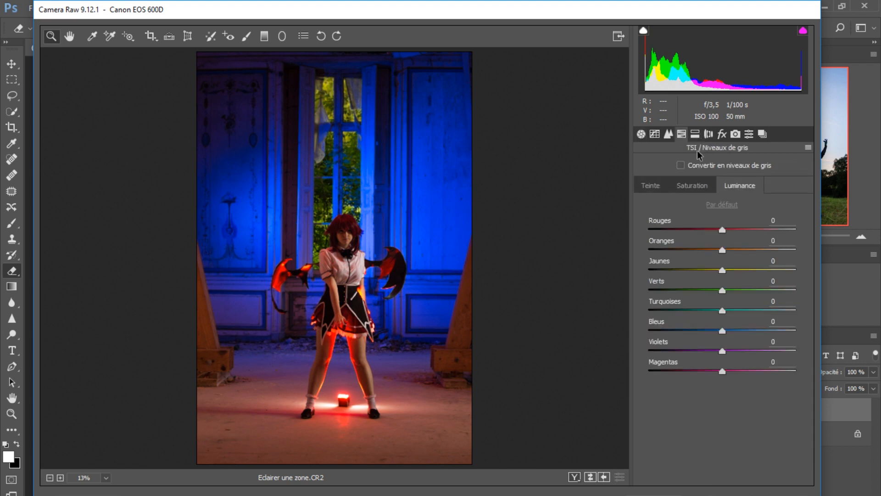
pyautogui.click(695, 190)
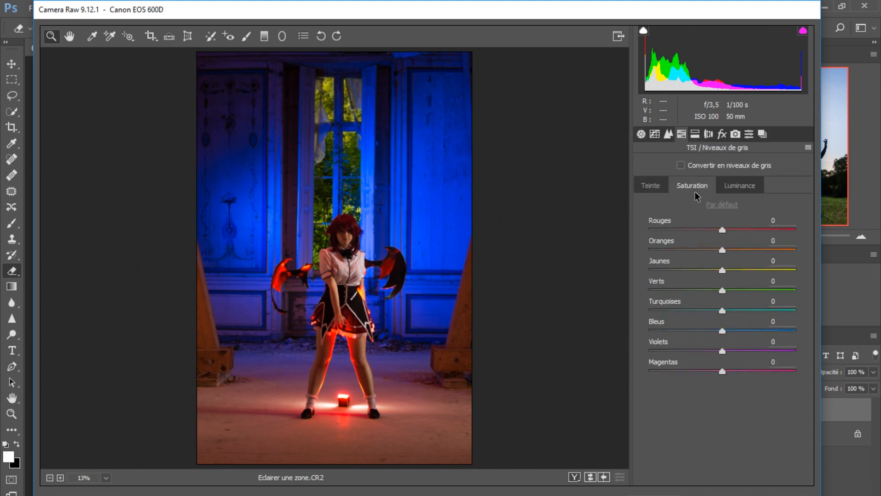
pyautogui.click(650, 186)
pyautogui.moveTo(722, 229); pyautogui.dragTo(660, 229)
pyautogui.click(692, 186)
pyautogui.click(739, 186)
pyautogui.moveTo(722, 270); pyautogui.dragTo(739, 270)
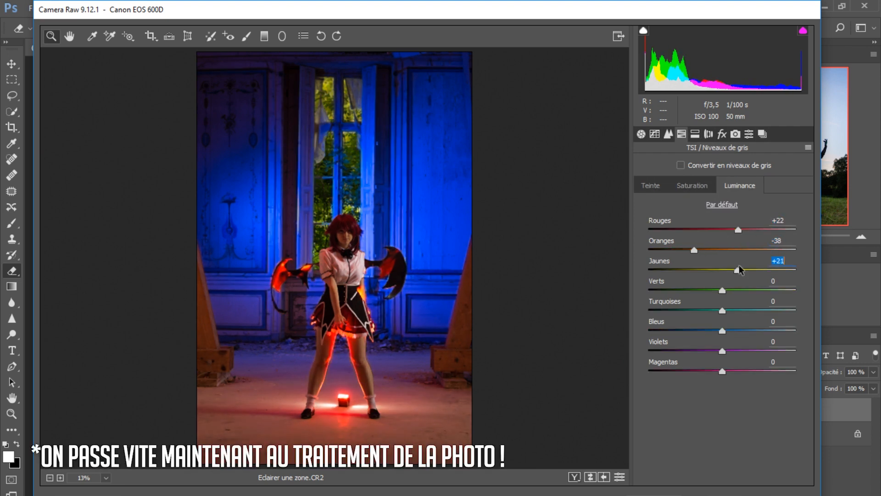
# Develop a brighter version of Eclairer une zone.CR2 by adjusting its exposure, highlights, shadows, white balance and saturation in the basic settings
pyautogui.click(641, 134)
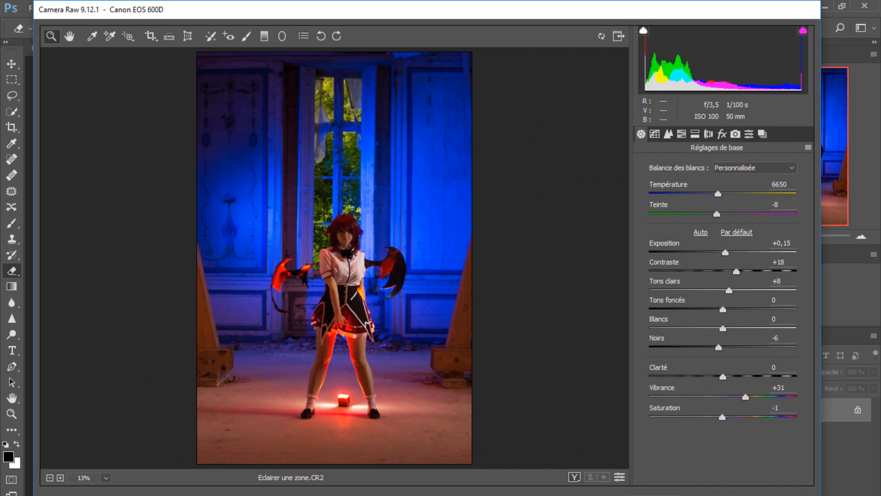
pyautogui.moveTo(731, 250); pyautogui.dragTo(720, 290)
pyautogui.moveTo(724, 310); pyautogui.dragTo(708, 309)
pyautogui.moveTo(718, 193)
pyautogui.mouseDown()
pyautogui.moveTo(707, 193)
pyautogui.moveTo(730, 214)
pyautogui.mouseUp()
pyautogui.moveTo(722, 417); pyautogui.dragTo(718, 417)
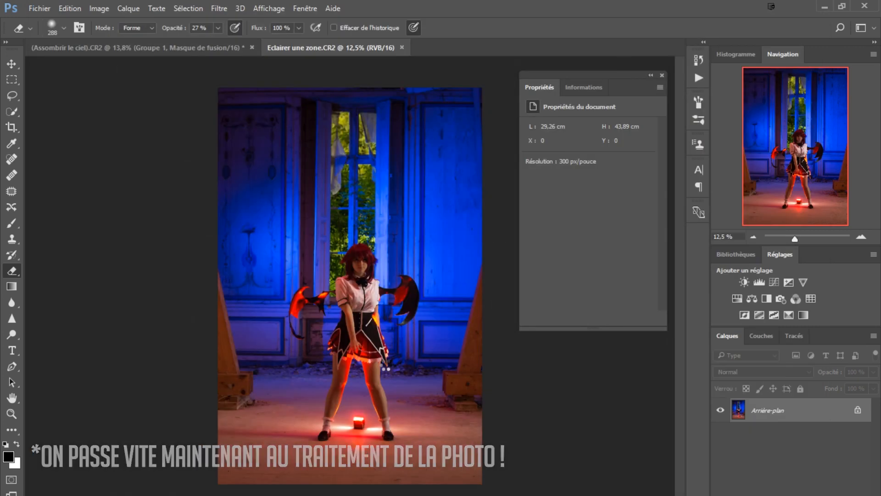
# Stack the brighter version as a new layer above the background and give it a fully black layer mask
pyautogui.hotkey('ctrl', 'j')
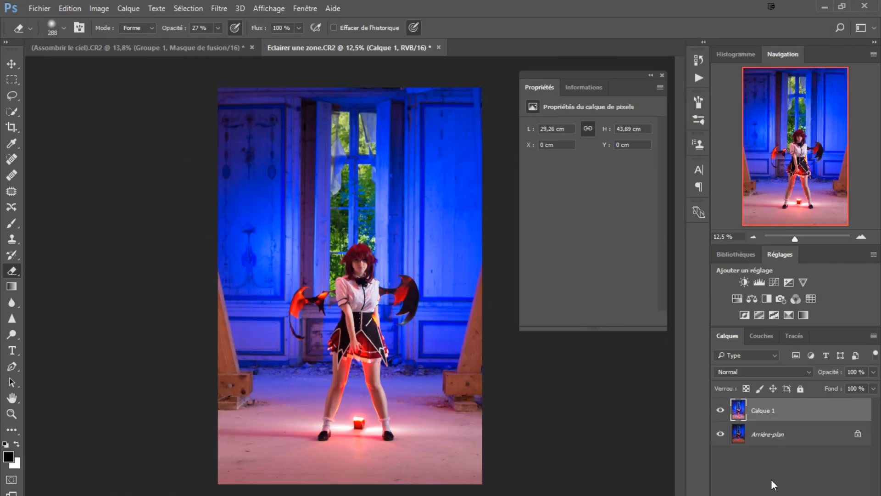
pyautogui.click(771, 495)
pyautogui.click(611, 262)
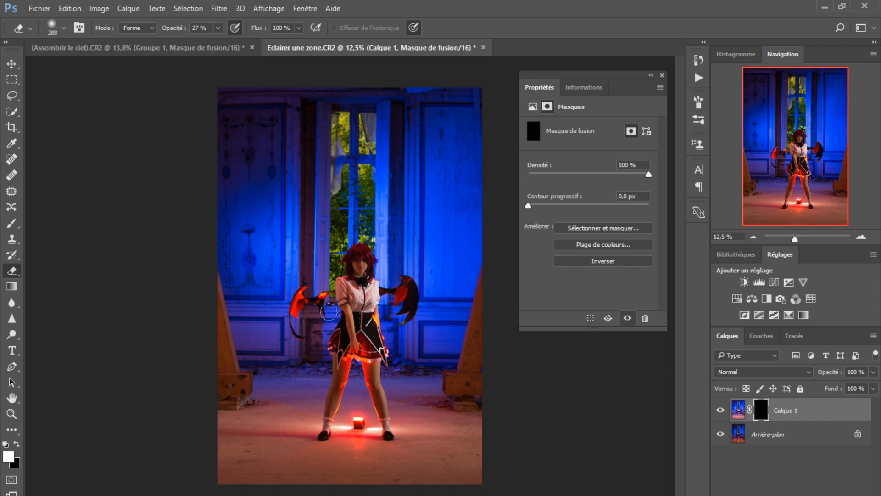
# Reveal the brighter version on the woman's face with a soft 197 px brush at 50% opacity
pyautogui.scroll(6, 323, 305)
pyautogui.scroll(2, 321, 303)
pyautogui.press('b')
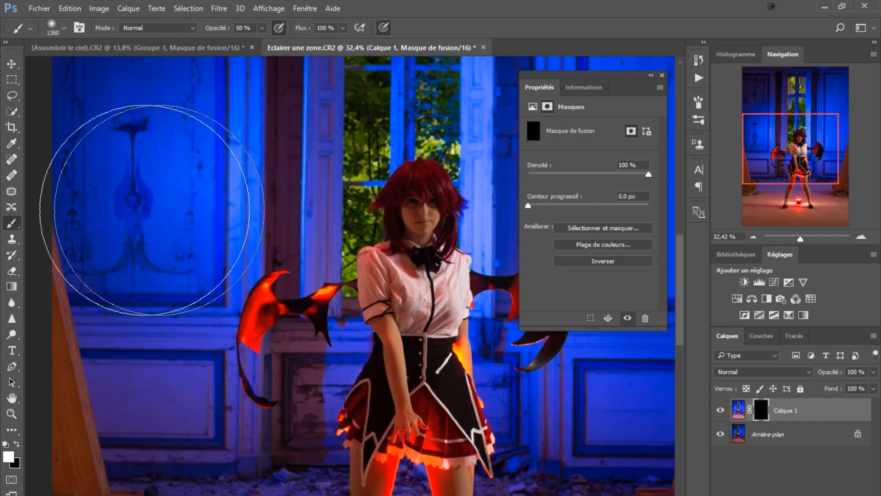
pyautogui.click(64, 28)
pyautogui.click(130, 67)
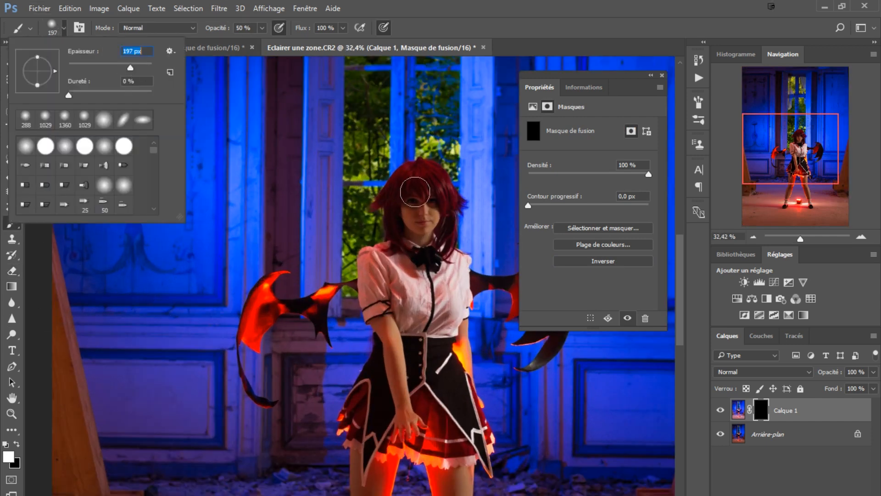
pyautogui.click(436, 195)
pyautogui.moveTo(435, 194)
pyautogui.mouseDown()
pyautogui.moveTo(433, 241)
pyautogui.moveTo(417, 185)
pyautogui.moveTo(414, 246)
pyautogui.moveTo(438, 208)
pyautogui.moveTo(432, 187)
pyautogui.moveTo(417, 241)
pyautogui.mouseUp()
# Raise the brush opacity to 64% and paint the mask over the woman's arm, skirt, blouse and hair to brighten them
pyautogui.moveTo(214, 30); pyautogui.dragTo(224, 30)
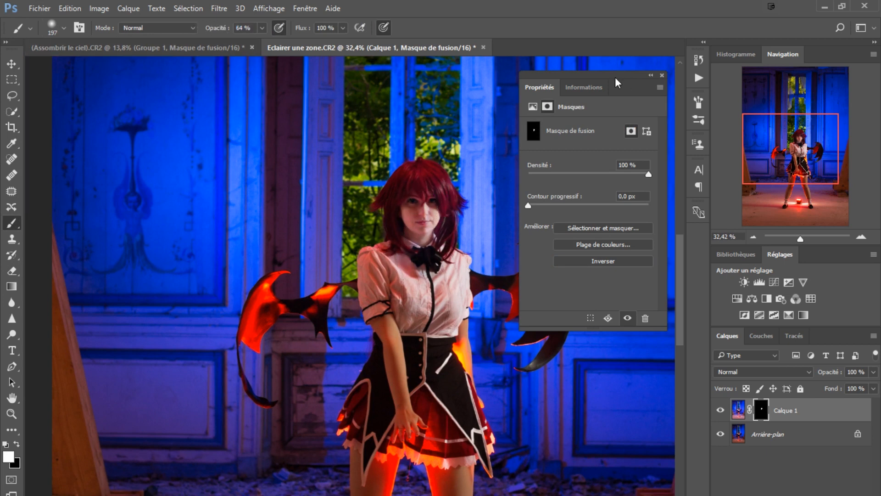
pyautogui.moveTo(615, 76); pyautogui.dragTo(714, 94)
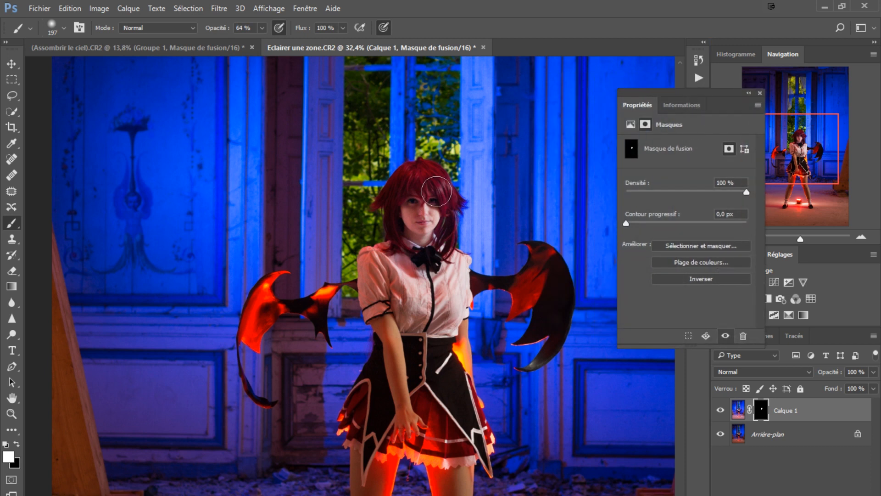
pyautogui.moveTo(383, 322)
pyautogui.mouseDown()
pyautogui.moveTo(401, 350)
pyautogui.moveTo(411, 429)
pyautogui.mouseUp()
pyautogui.moveTo(453, 337)
pyautogui.mouseDown()
pyautogui.moveTo(461, 407)
pyautogui.moveTo(465, 390)
pyautogui.mouseUp()
pyautogui.moveTo(456, 291)
pyautogui.mouseDown()
pyautogui.moveTo(415, 264)
pyautogui.moveTo(413, 289)
pyautogui.moveTo(387, 283)
pyautogui.moveTo(376, 294)
pyautogui.moveTo(387, 347)
pyautogui.moveTo(389, 256)
pyautogui.moveTo(372, 256)
pyautogui.moveTo(408, 256)
pyautogui.moveTo(395, 263)
pyautogui.moveTo(421, 305)
pyautogui.moveTo(411, 237)
pyautogui.moveTo(395, 225)
pyautogui.moveTo(404, 242)
pyautogui.moveTo(399, 197)
pyautogui.moveTo(399, 219)
pyautogui.mouseUp()
# Try to brighten the leg on the picture's left by painting on the layer mask
pyautogui.scroll(-3, 399, 219)
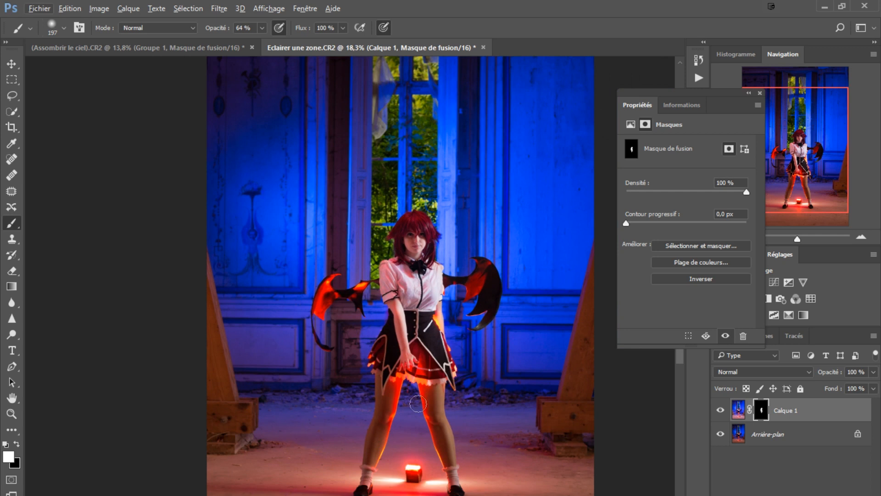
pyautogui.moveTo(389, 385); pyautogui.dragTo(385, 444)
pyautogui.hotkey('ctrl', 'z')
pyautogui.moveTo(386, 376); pyautogui.dragTo(376, 432)
pyautogui.click(219, 9)
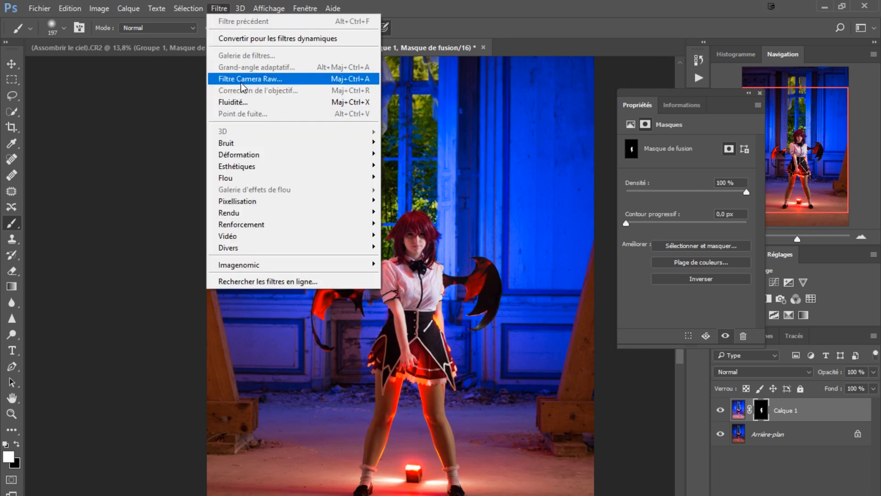
pyautogui.click(434, 254)
# Brighten the leg on the picture's right by painting down it on the layer mask
pyautogui.moveTo(431, 382); pyautogui.dragTo(448, 460)
pyautogui.hotkey('ctrl', 'z')
pyautogui.moveTo(432, 386); pyautogui.dragTo(445, 454)
pyautogui.hotkey('ctrl', 'z')
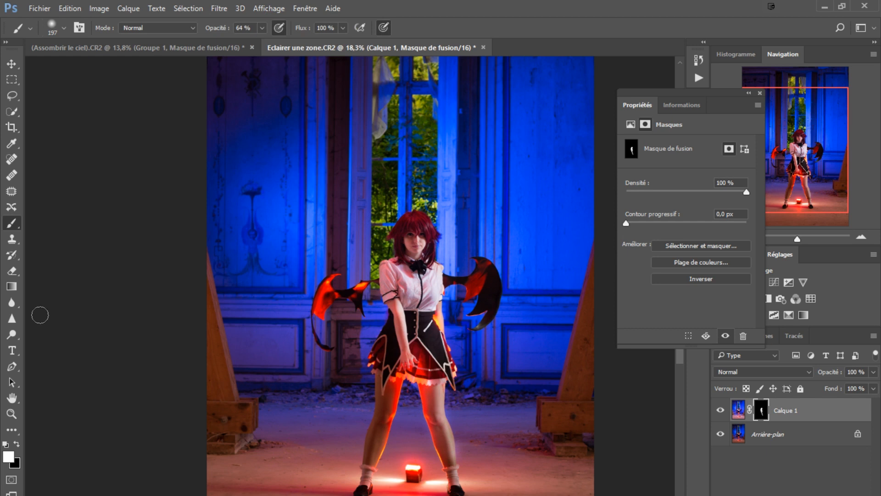
# Paint the layer mask down the leg on the picture's left with the 64% brush, redoing strokes until it is brightened
pyautogui.click(13, 271)
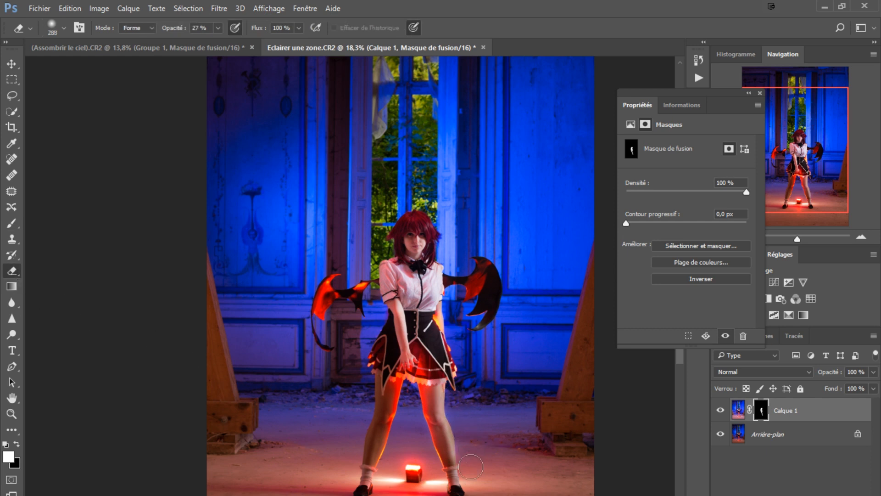
pyautogui.click(13, 224)
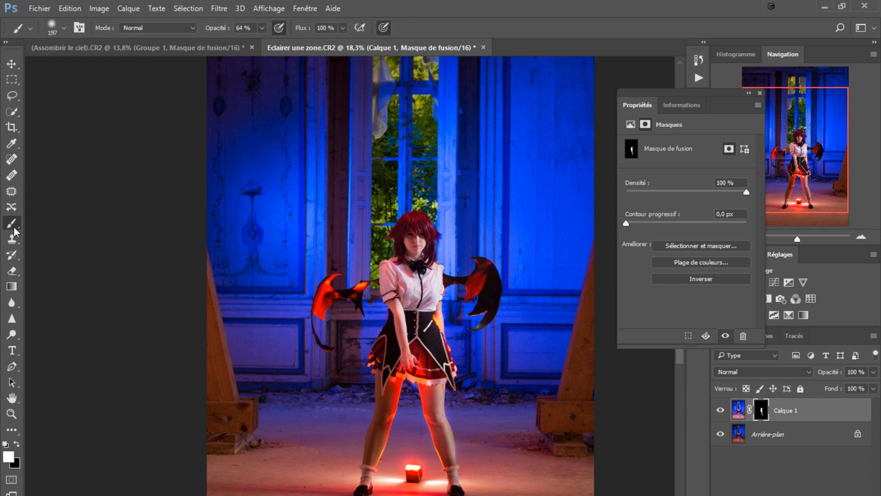
pyautogui.moveTo(388, 379); pyautogui.dragTo(381, 451)
pyautogui.hotkey('ctrl', 'z')
pyautogui.moveTo(389, 392); pyautogui.dragTo(368, 460)
pyautogui.hotkey('ctrl', 'z')
pyautogui.moveTo(386, 389); pyautogui.dragTo(368, 461)
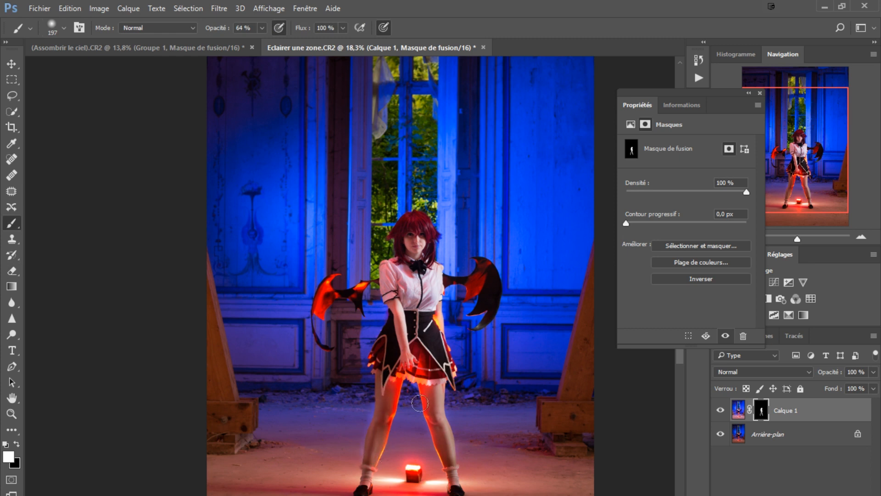
pyautogui.moveTo(385, 386); pyautogui.dragTo(370, 460)
# Feather the edge of Calque 1's mask and toggle the layer's visibility to compare before and after
pyautogui.moveTo(626, 223); pyautogui.dragTo(683, 224)
pyautogui.press('e')
pyautogui.click(720, 410)
pyautogui.click(720, 410)
pyautogui.scroll(-1, 548, 357)
pyautogui.click(720, 410)
pyautogui.click(720, 410)
pyautogui.click(720, 410)
pyautogui.click(721, 410)
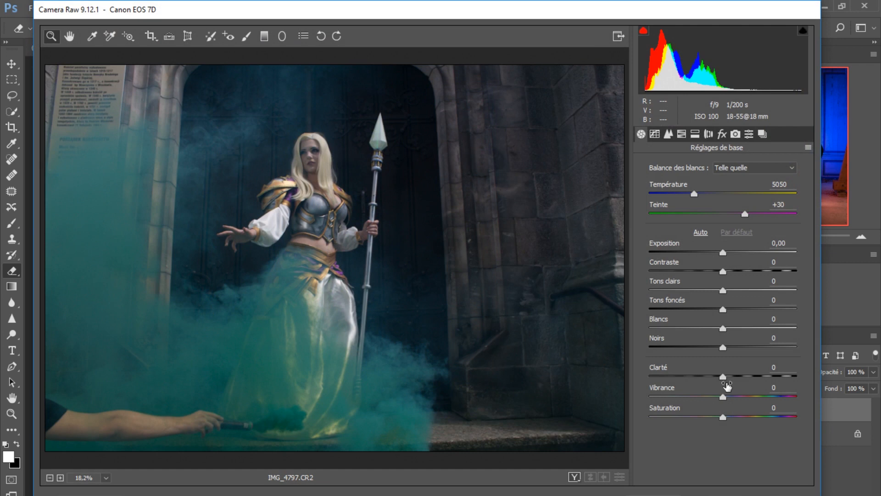
# Adjust exposure, contrast, vibrance and temperature of IMG_4797.CR2, and finish renaming its .xmp sidecar file in File Explorer
pyautogui.moveTo(726, 253); pyautogui.dragTo(737, 271)
pyautogui.moveTo(723, 397); pyautogui.dragTo(731, 397)
pyautogui.moveTo(694, 194); pyautogui.dragTo(696, 193)
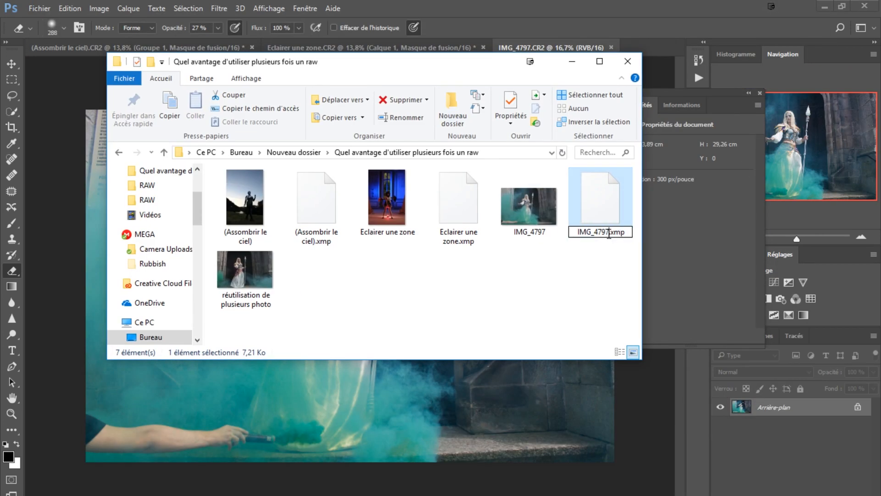
pyautogui.press('Return')
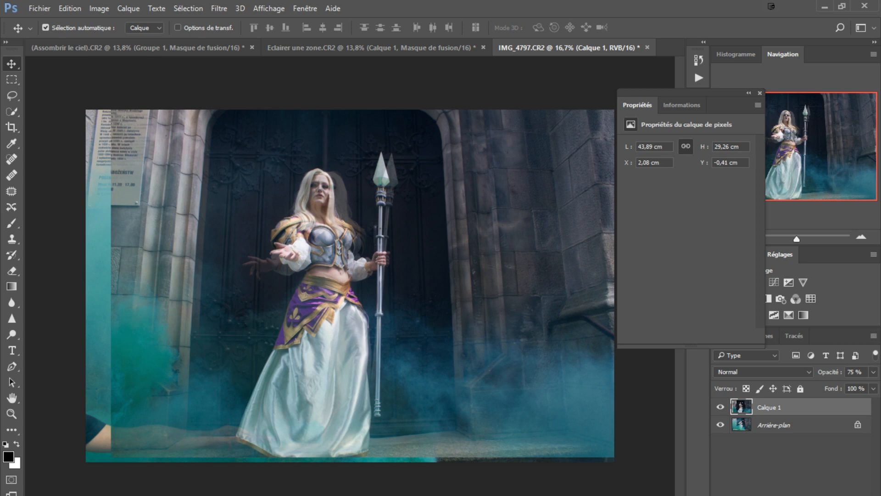
# Add a white layer mask to Calque 1 in the IMG_4797.CR2 document, trying it inverted before restoring it to white
pyautogui.click(780, 495)
pyautogui.click(10, 272)
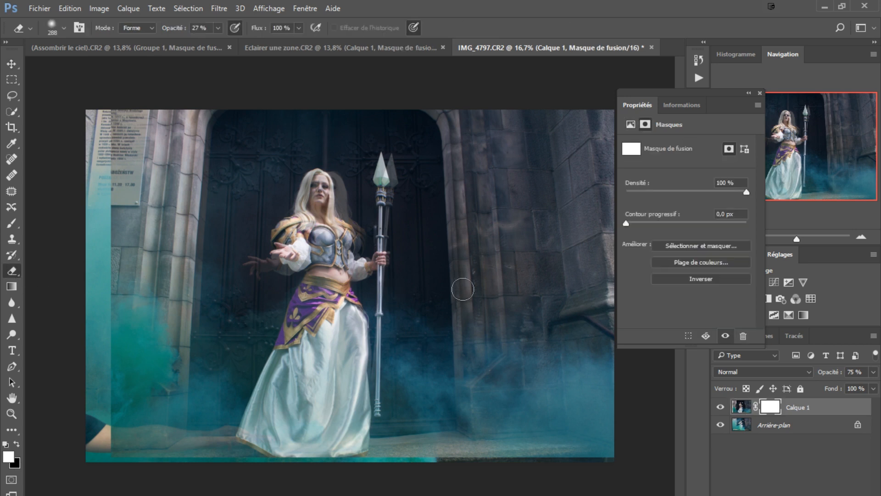
pyautogui.click(710, 279)
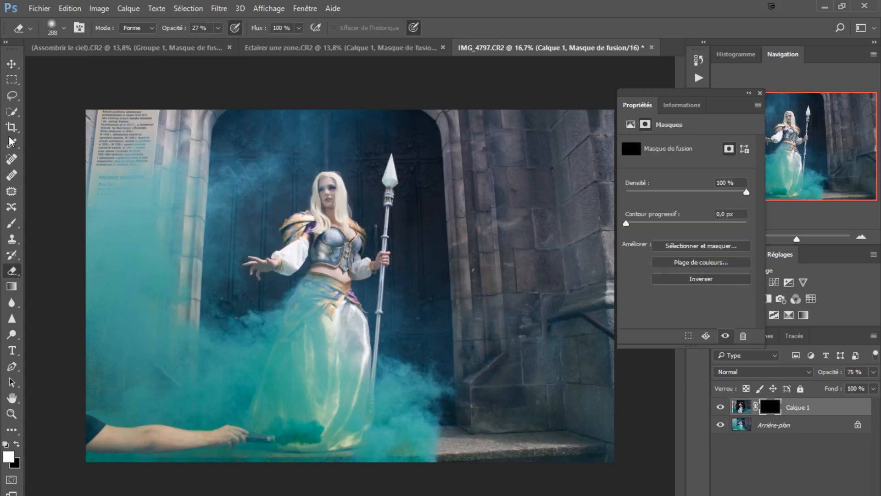
pyautogui.click(682, 280)
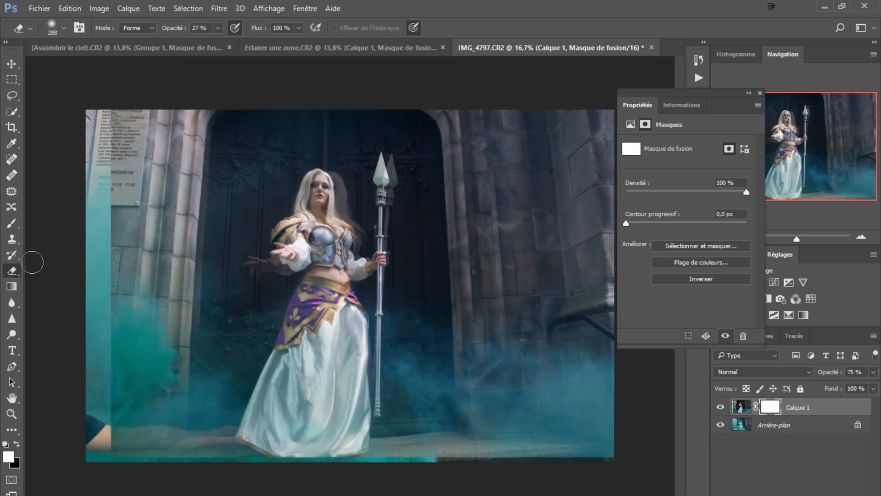
# Erase Calque 1's mask with a large eraser over the left smoke, wall and woman to show the photo beneath
pyautogui.click(64, 28)
pyautogui.moveTo(130, 68); pyautogui.dragTo(149, 68)
pyautogui.moveTo(178, 393); pyautogui.dragTo(315, 181)
pyautogui.click(218, 28)
pyautogui.moveTo(229, 358); pyautogui.dragTo(112, 250)
# Reduce the eraser size and erase the mask along the duplicate spear and the bottom of the dress
pyautogui.click(64, 28)
pyautogui.moveTo(150, 68); pyautogui.dragTo(140, 69)
pyautogui.moveTo(383, 160); pyautogui.dragTo(377, 413)
pyautogui.moveTo(294, 453)
pyautogui.mouseDown()
pyautogui.moveTo(606, 452)
pyautogui.moveTo(381, 448)
pyautogui.mouseUp()
# Enlarge the eraser, change its opacity and erase the mask along the ground at the picture's lower right
pyautogui.click(64, 27)
pyautogui.moveTo(140, 68); pyautogui.dragTo(148, 68)
pyautogui.click(218, 28)
pyautogui.moveTo(464, 448); pyautogui.dragTo(596, 446)
# Paint the mask with a larger, more opaque brush to blend the smoke along the ground right of the dress
pyautogui.click(12, 223)
pyautogui.moveTo(218, 28); pyautogui.dragTo(239, 28)
pyautogui.click(64, 27)
pyautogui.moveTo(134, 67); pyautogui.dragTo(143, 68)
pyautogui.moveTo(514, 441)
pyautogui.mouseDown()
pyautogui.moveTo(596, 450)
pyautogui.moveTo(438, 443)
pyautogui.mouseUp()
# Crop a thin strip off the bottom edge of the composite image
pyautogui.click(12, 127)
pyautogui.moveTo(354, 466); pyautogui.dragTo(354, 463)
pyautogui.press('Return')
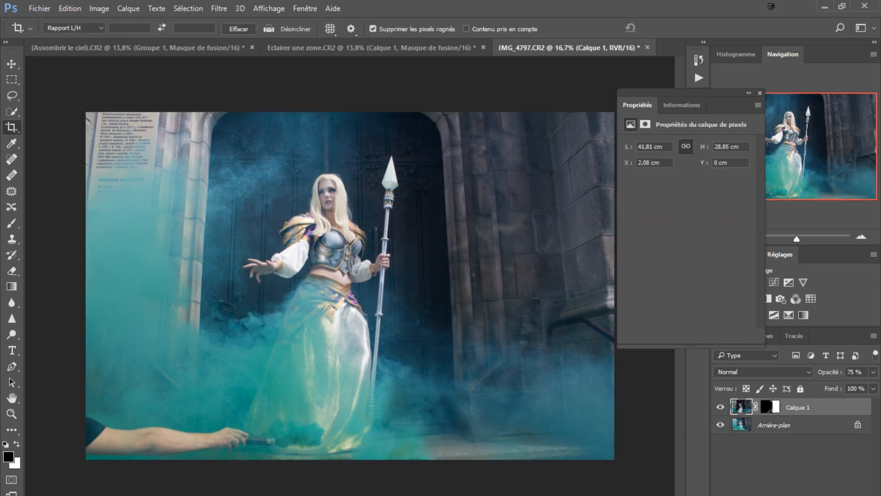